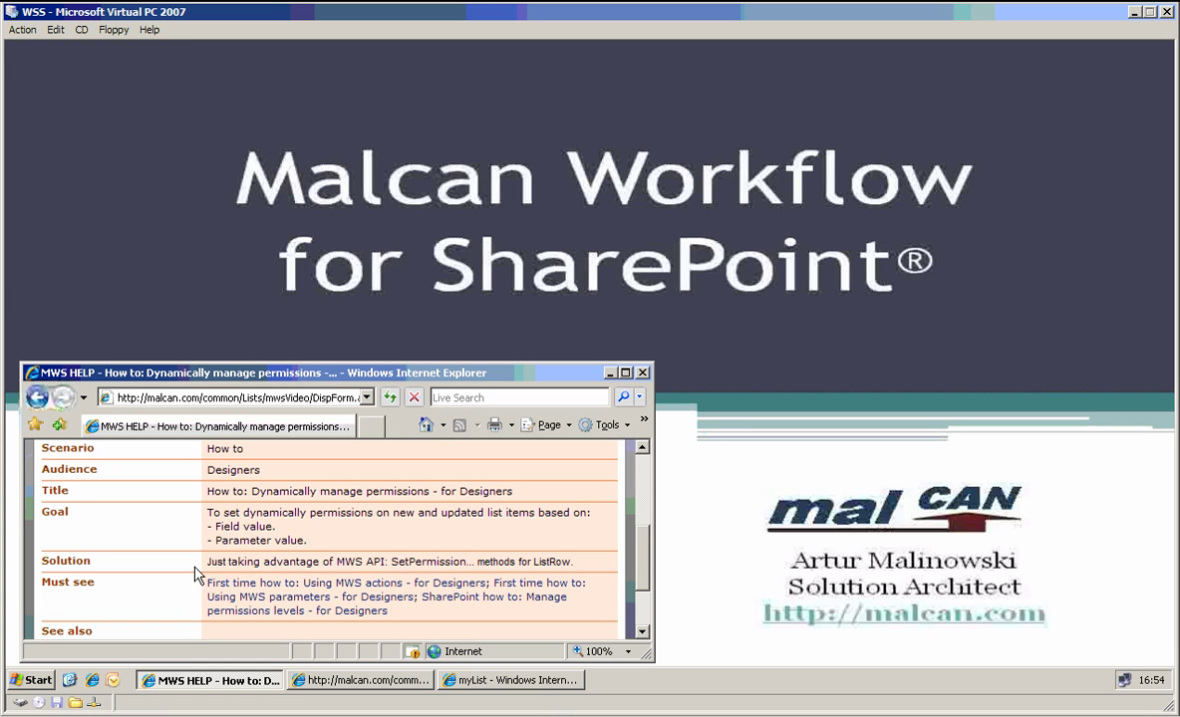
{"action": "left_click", "coordinate": [529, 682]}
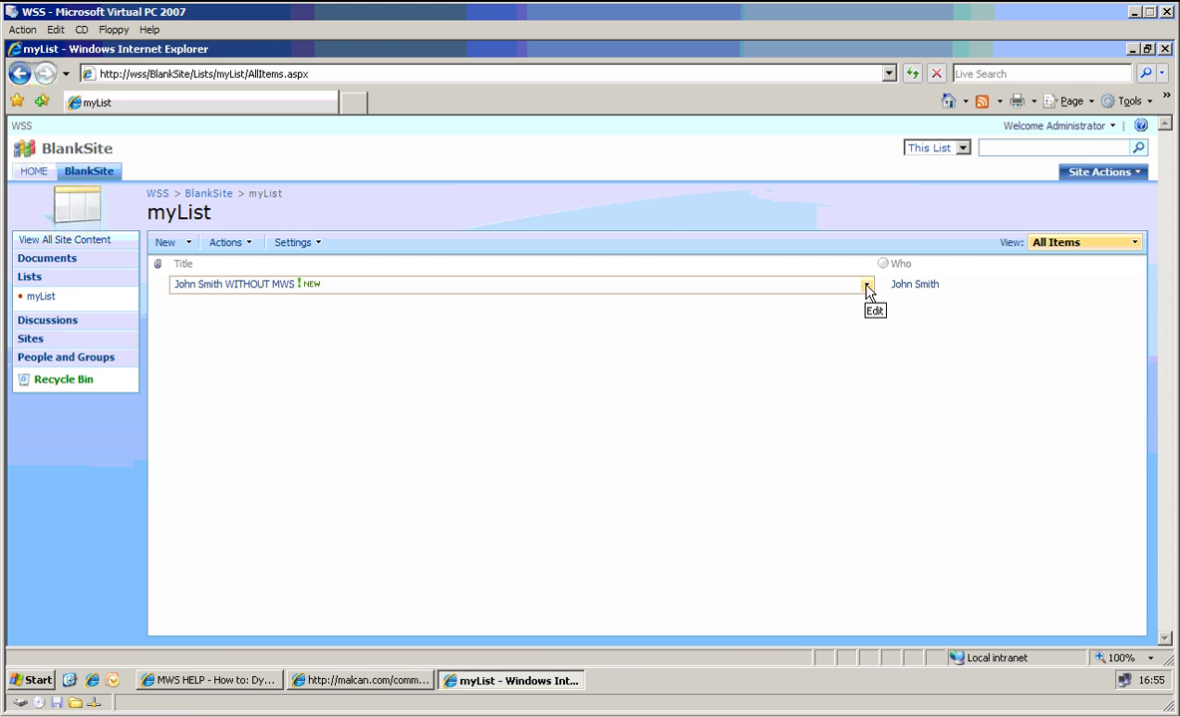
{"action": "left_click", "coordinate": [867, 288]}
{"action": "left_click", "coordinate": [821, 349]}
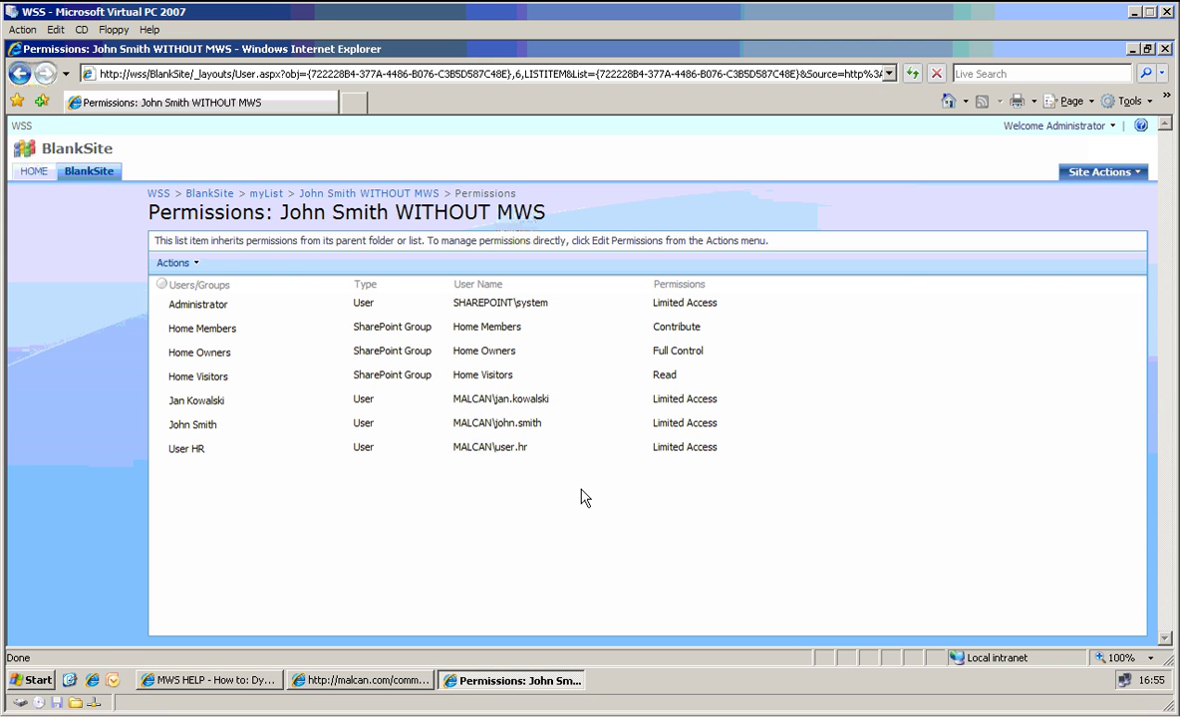
{"action": "left_click", "coordinate": [19, 72]}
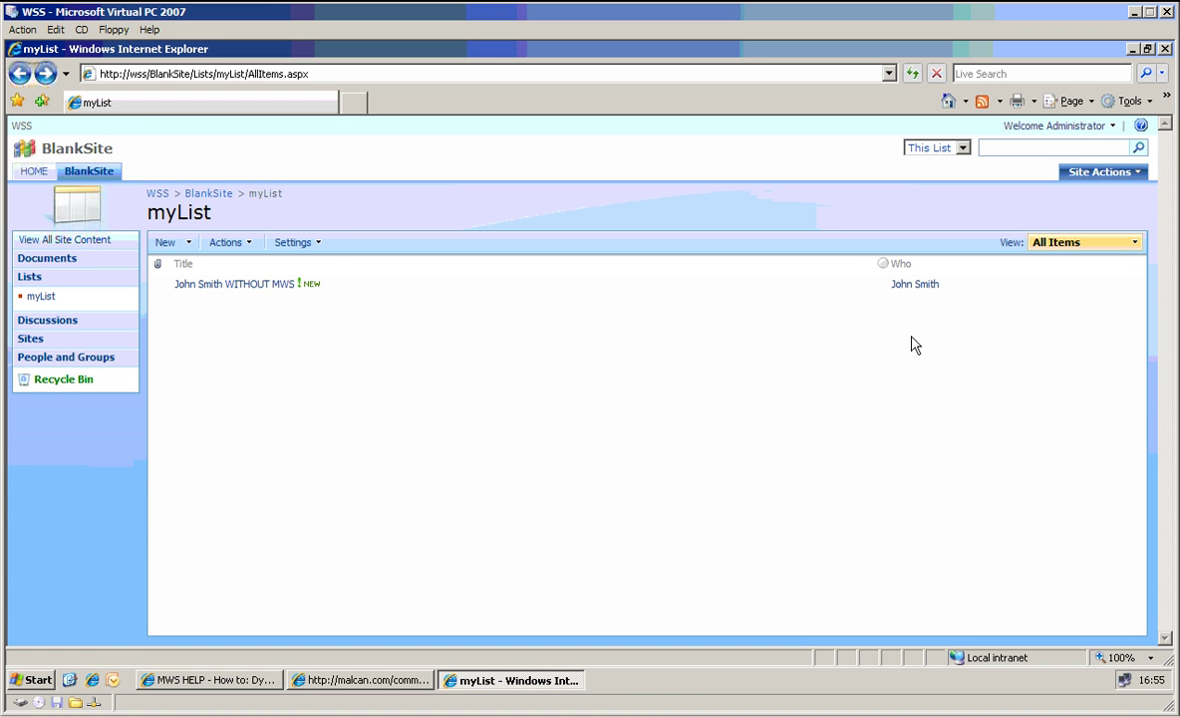
- Activate Malcan Workflow for SharePoint on myList from its list settings
{"action": "left_click", "coordinate": [315, 244]}
{"action": "left_click", "coordinate": [329, 368]}
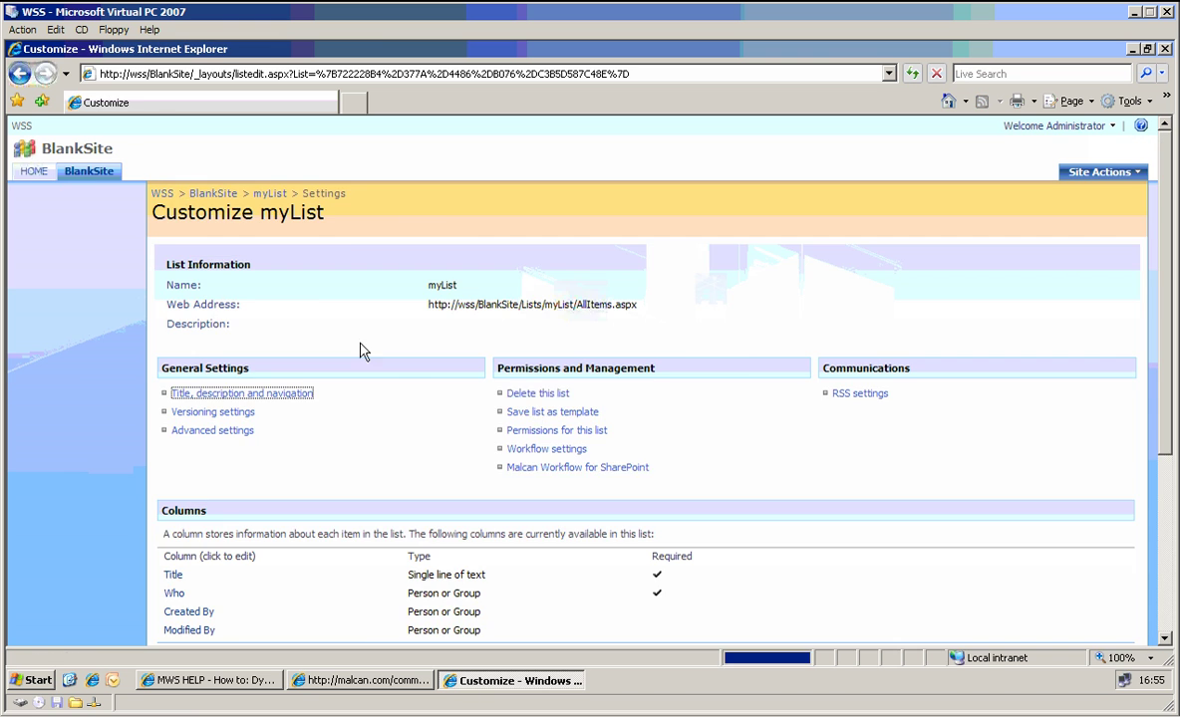
{"action": "left_click", "coordinate": [540, 468]}
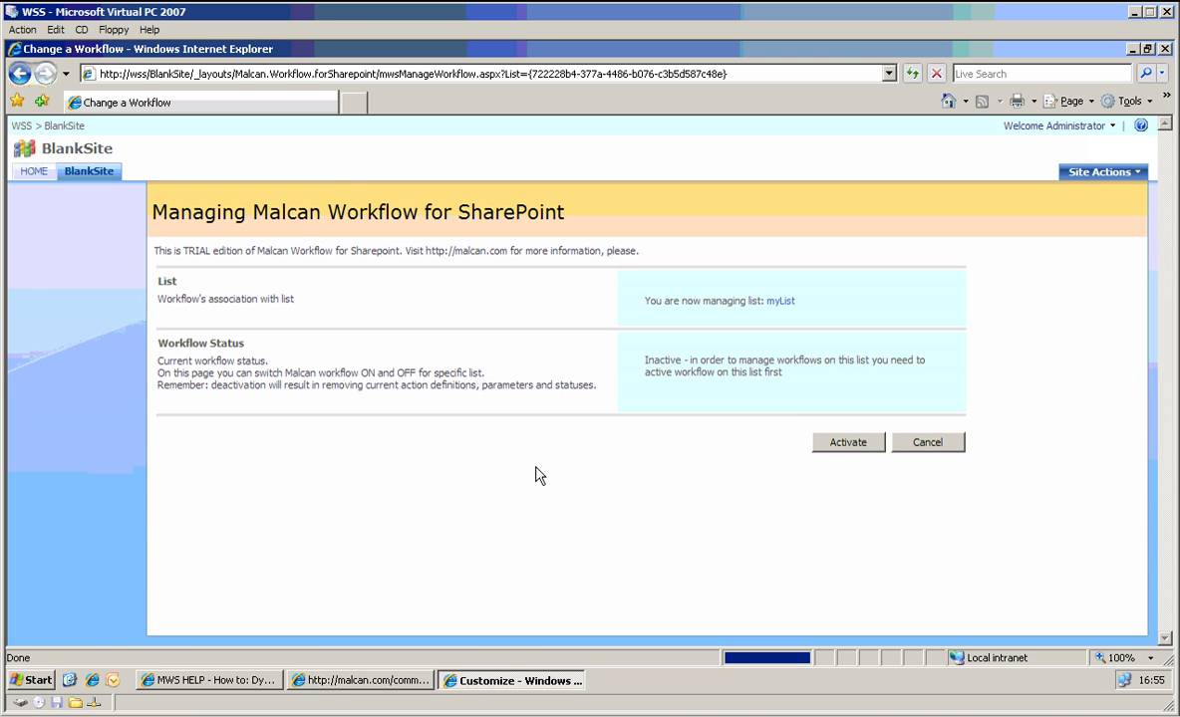
{"action": "left_click", "coordinate": [841, 446]}
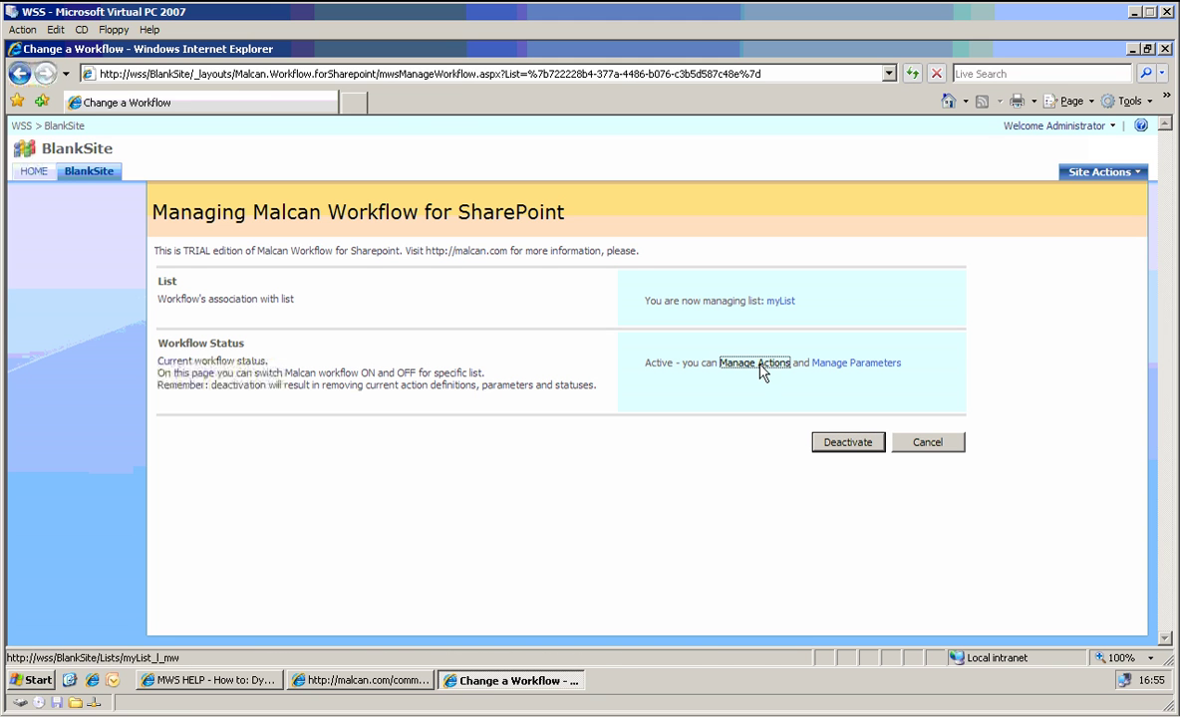
- Open the workflow actions and parameters lists in new tabs, then go back to the myList items
{"action": "left_click", "coordinate": [754, 365], "text": "ctrl"}
{"action": "left_click", "coordinate": [853, 365], "text": "ctrl"}
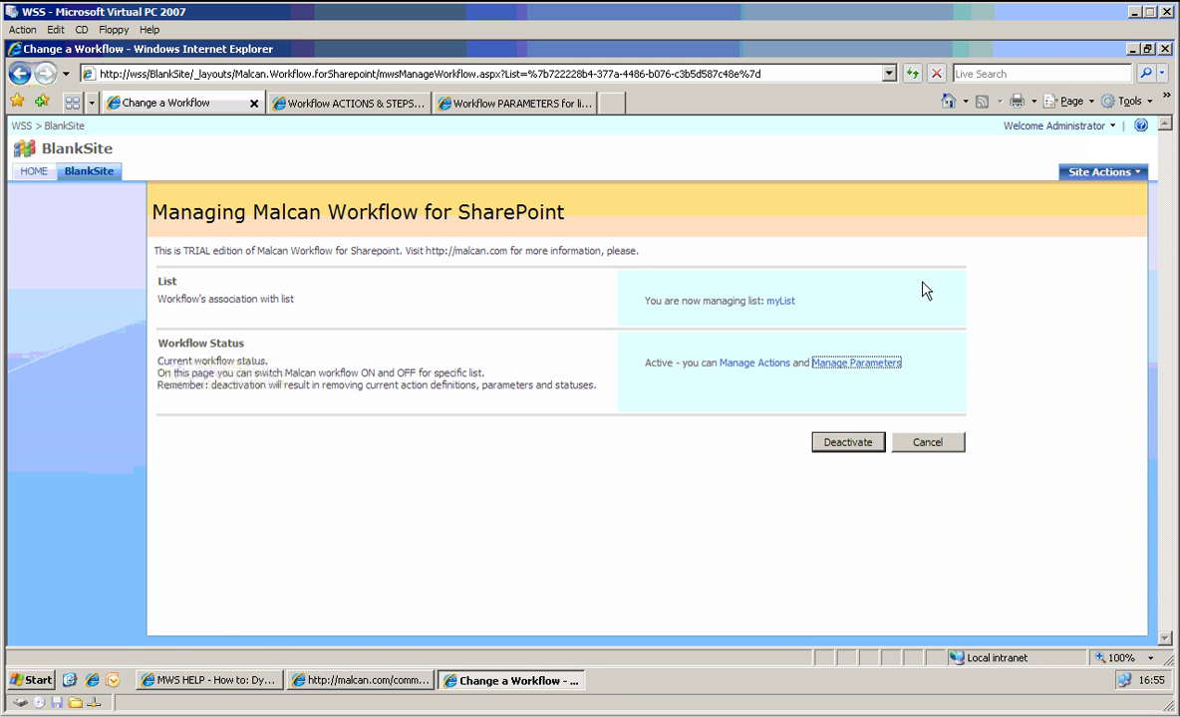
{"action": "left_click", "coordinate": [780, 300]}
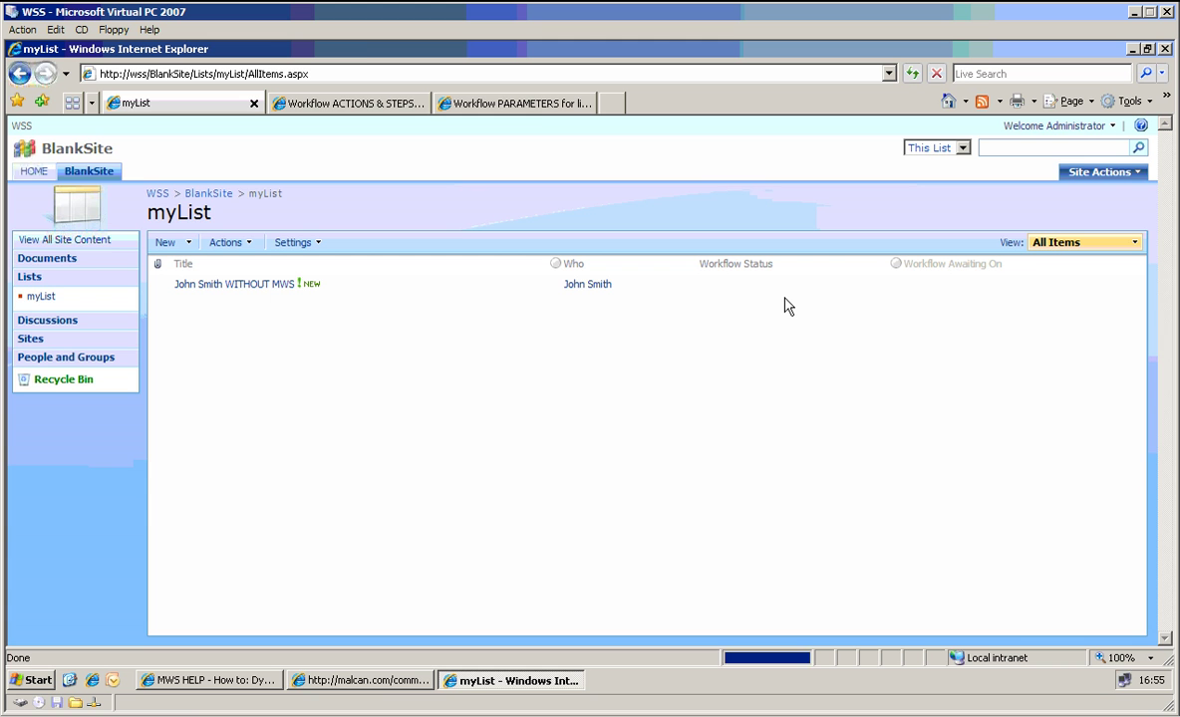
- Create a new workflow parameter named HR of type PersonsGroups
{"action": "left_click", "coordinate": [534, 106]}
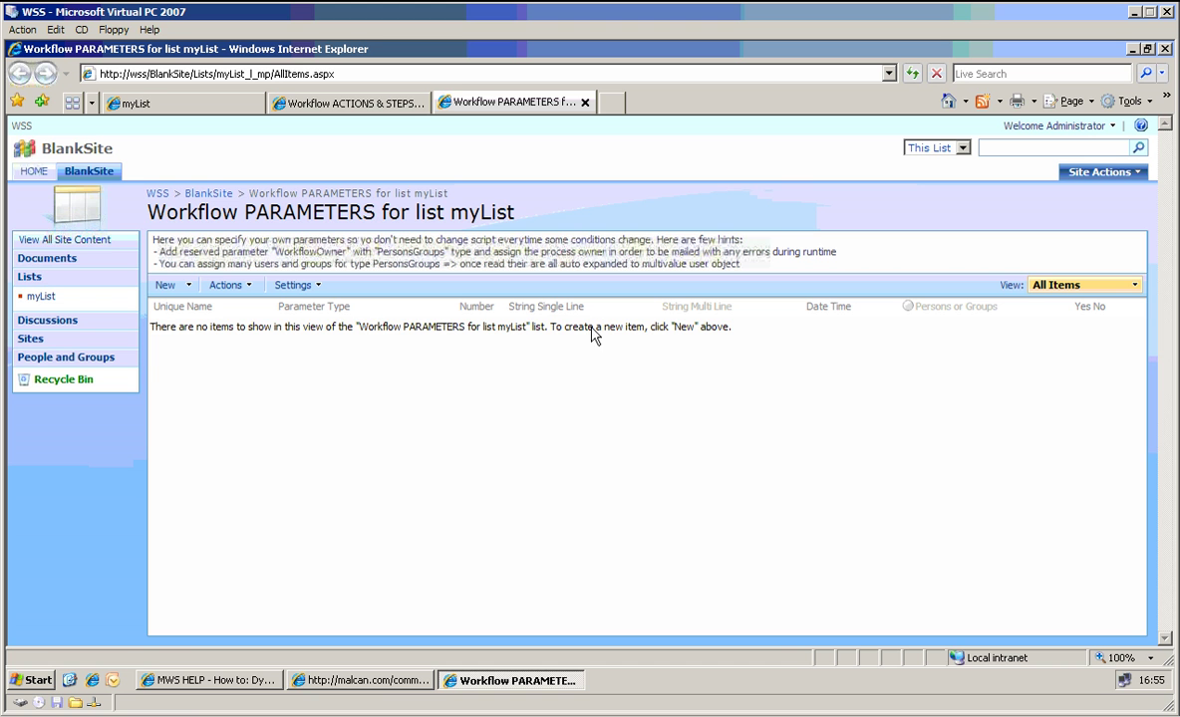
{"action": "left_click", "coordinate": [162, 285]}
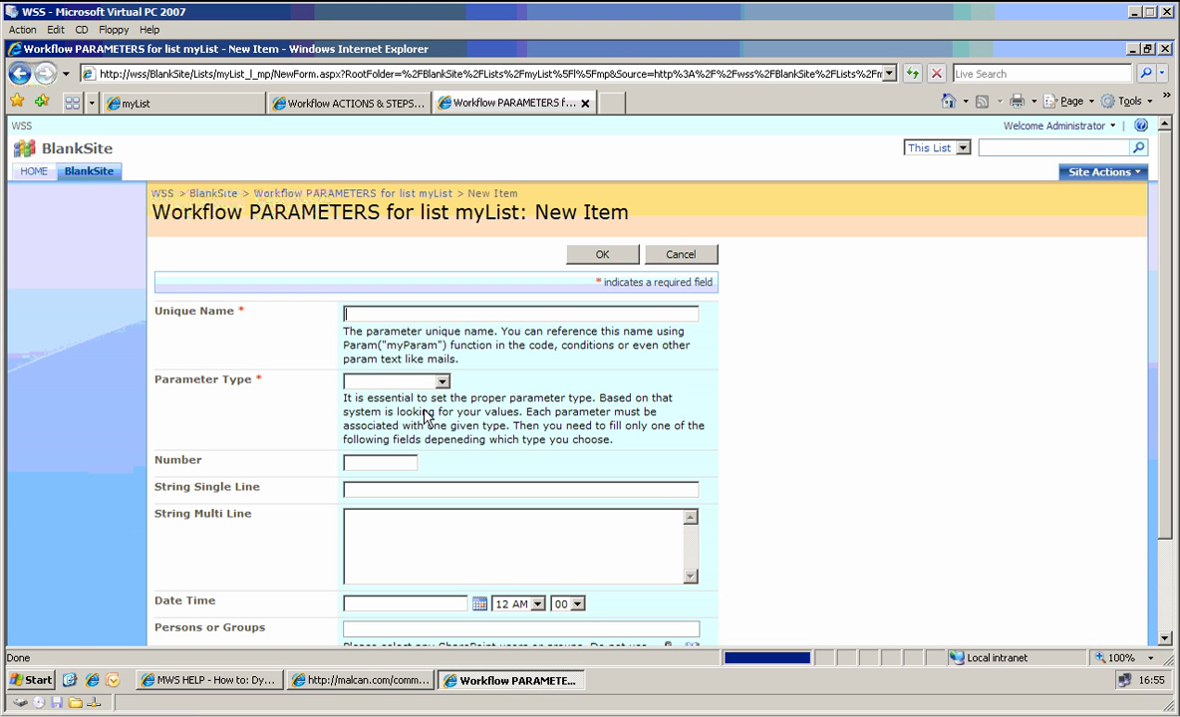
{"action": "type", "text": "HR"}
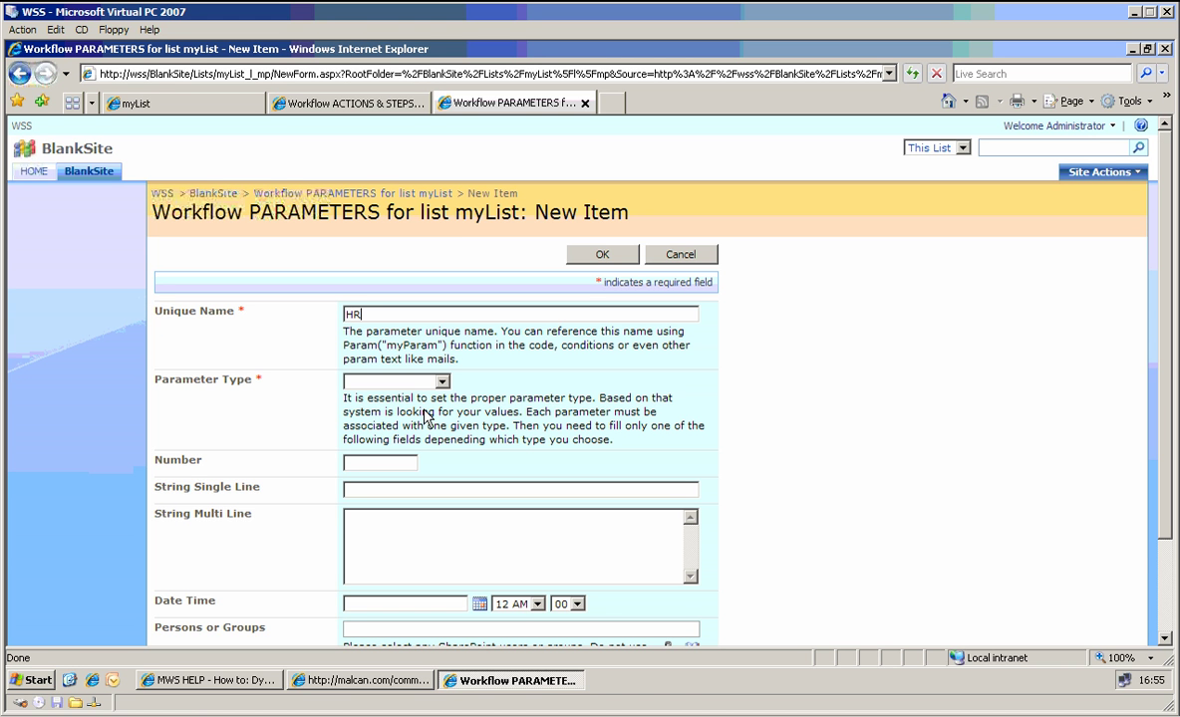
{"action": "key", "text": "Tab"}
{"action": "key", "text": "p"}
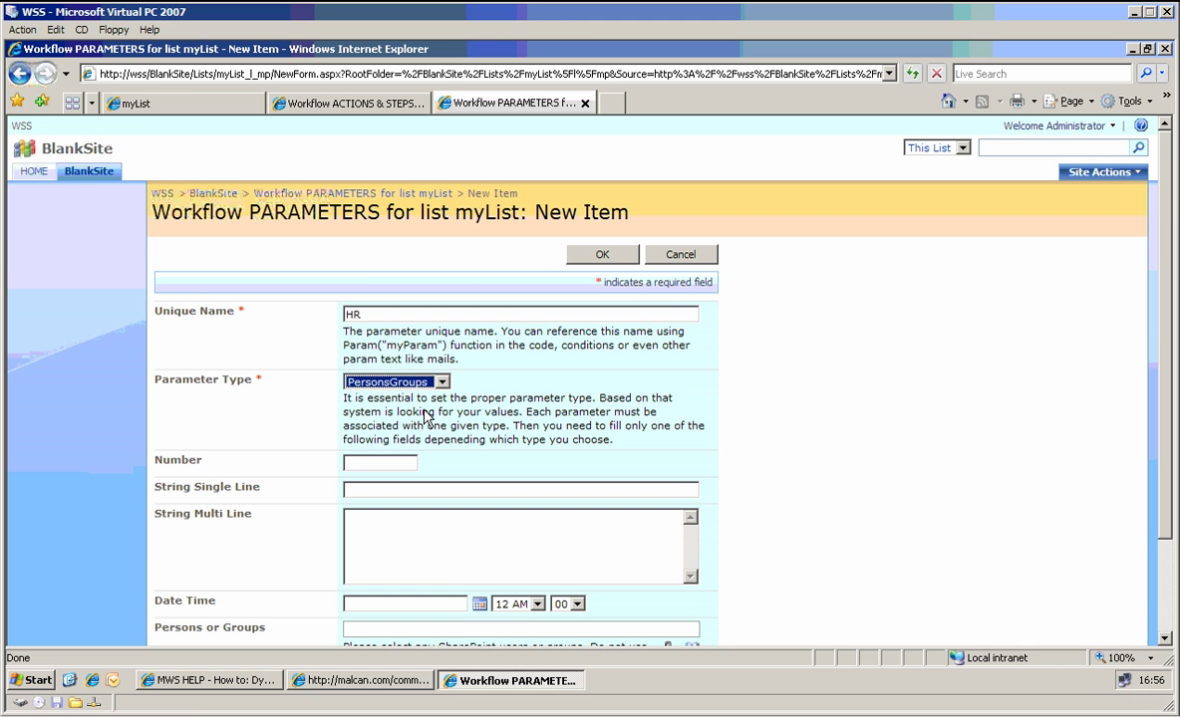
{"action": "left_click", "coordinate": [437, 574]}
{"action": "scroll", "coordinate": [438, 574], "scroll_direction": "down", "scroll_amount": 2}
- Set HR's value to BlankSite HR Group, save it, and review that group's members
{"action": "left_click", "coordinate": [394, 512]}
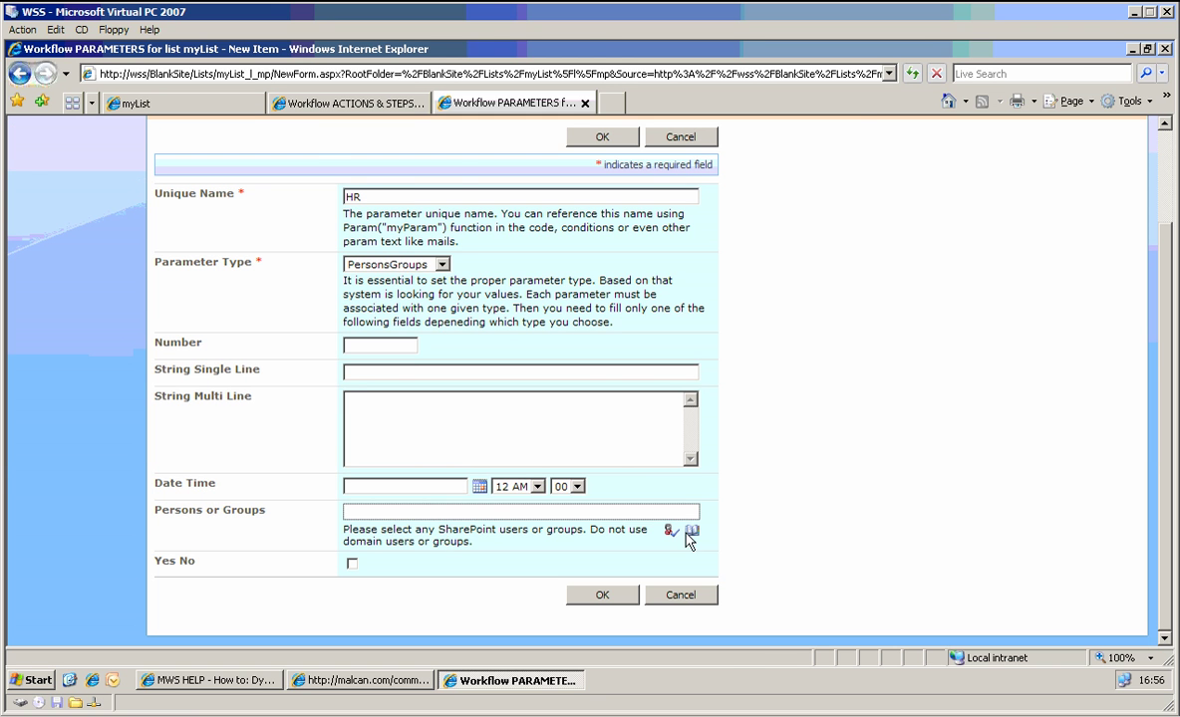
{"action": "left_click", "coordinate": [691, 534]}
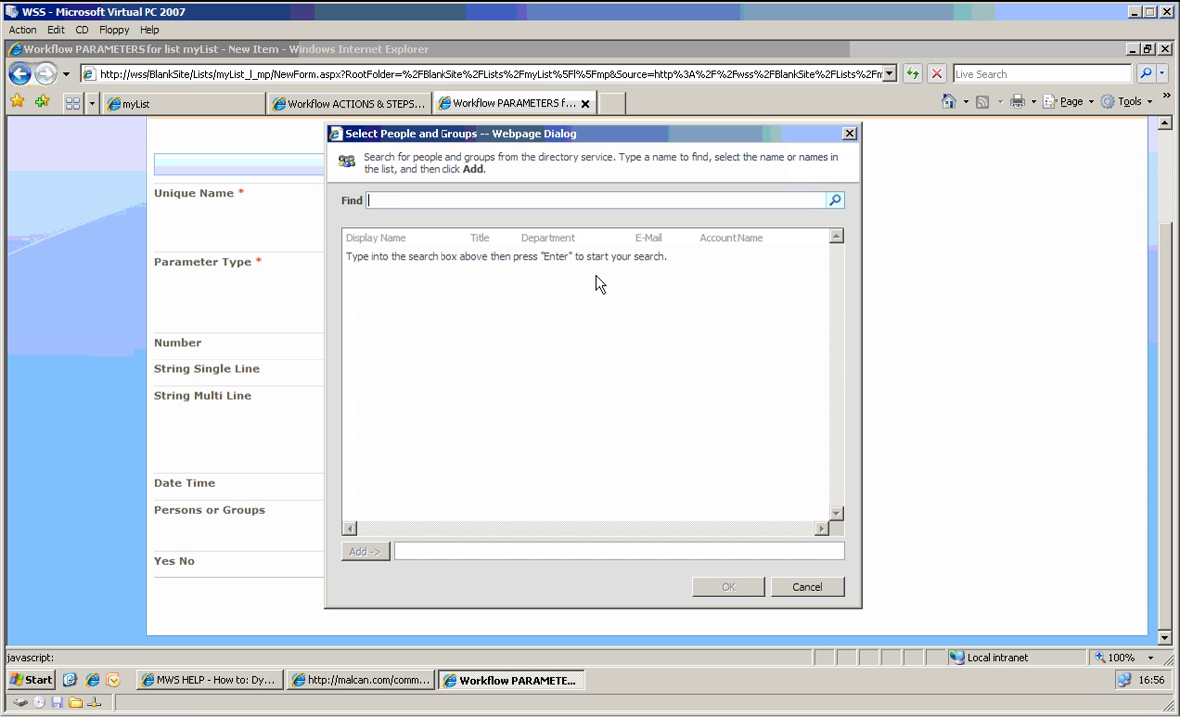
{"action": "type", "text": "blankSite"}
{"action": "key", "text": "Return"}
{"action": "double_click", "coordinate": [430, 261]}
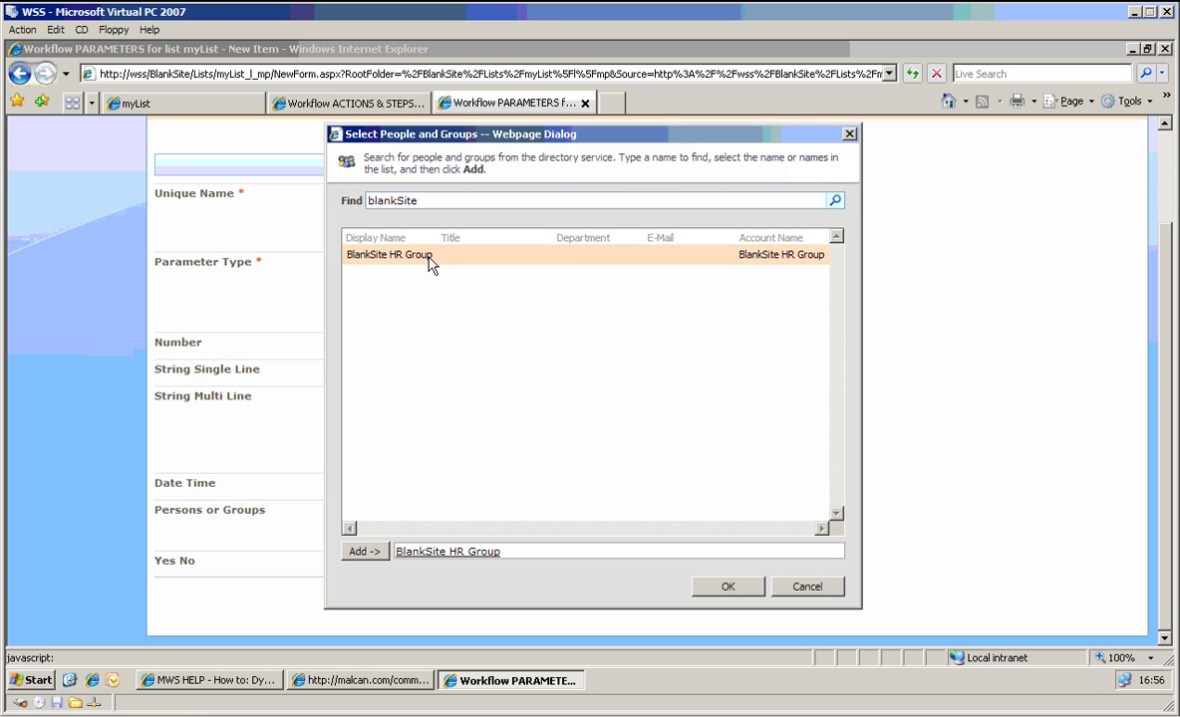
{"action": "left_click", "coordinate": [728, 586]}
{"action": "left_click", "coordinate": [602, 595]}
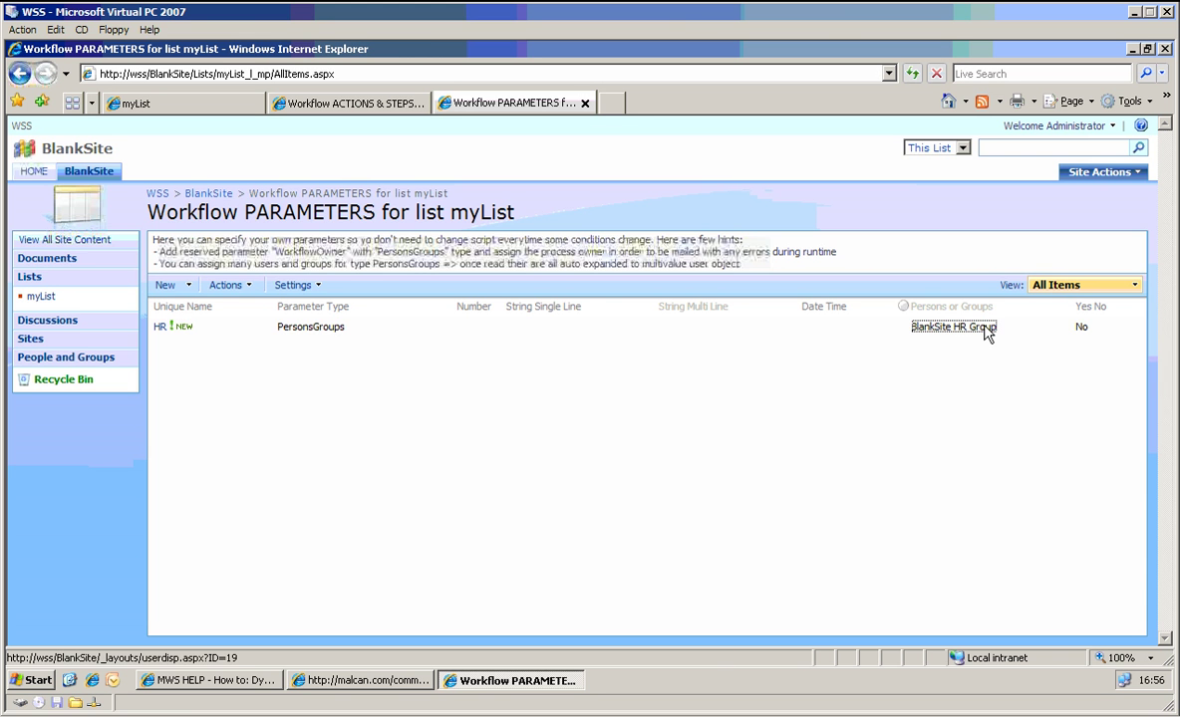
{"action": "left_click", "coordinate": [986, 334]}
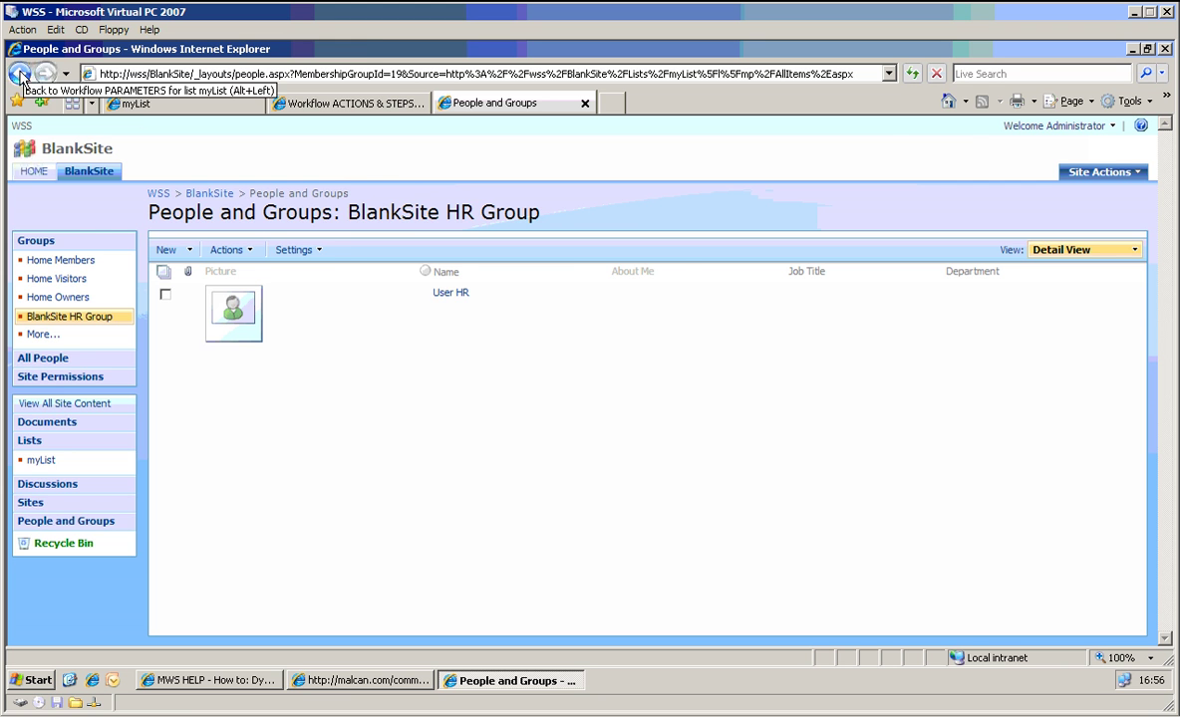
{"action": "left_click", "coordinate": [20, 74]}
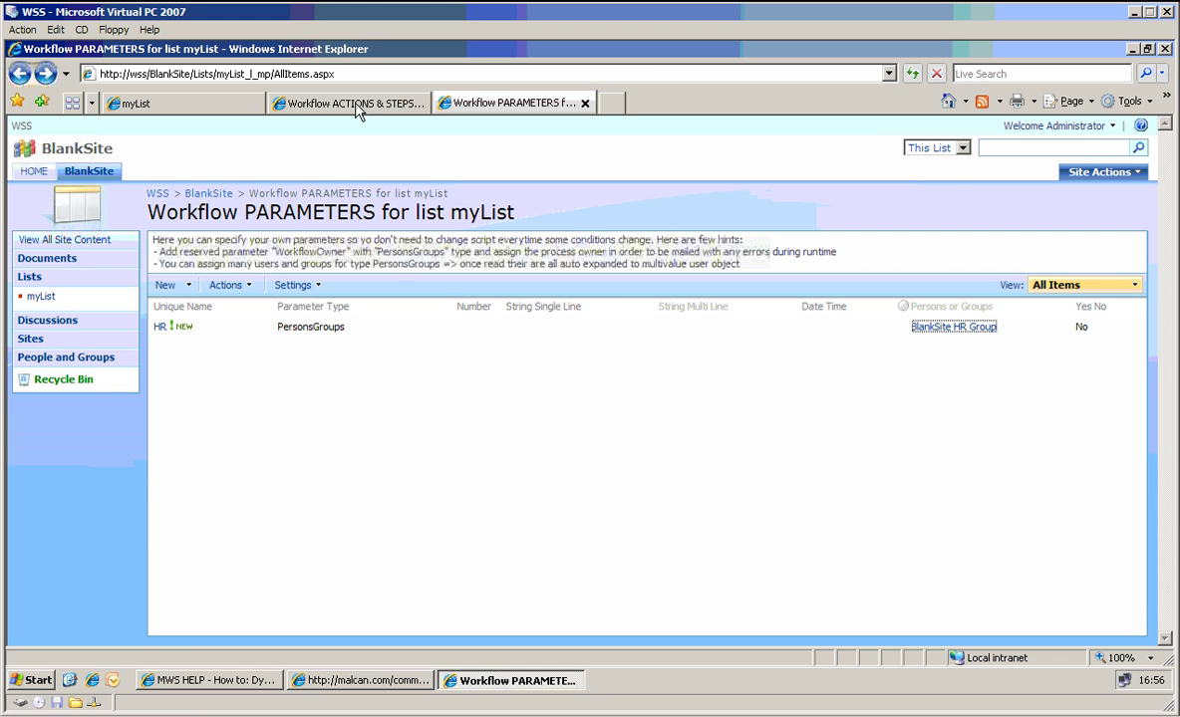
- Show ACTIONS & STEPS as a datasheet with Description and Manual Task For narrowed and On Action Script widened
{"action": "left_click", "coordinate": [330, 101]}
{"action": "left_click", "coordinate": [247, 264]}
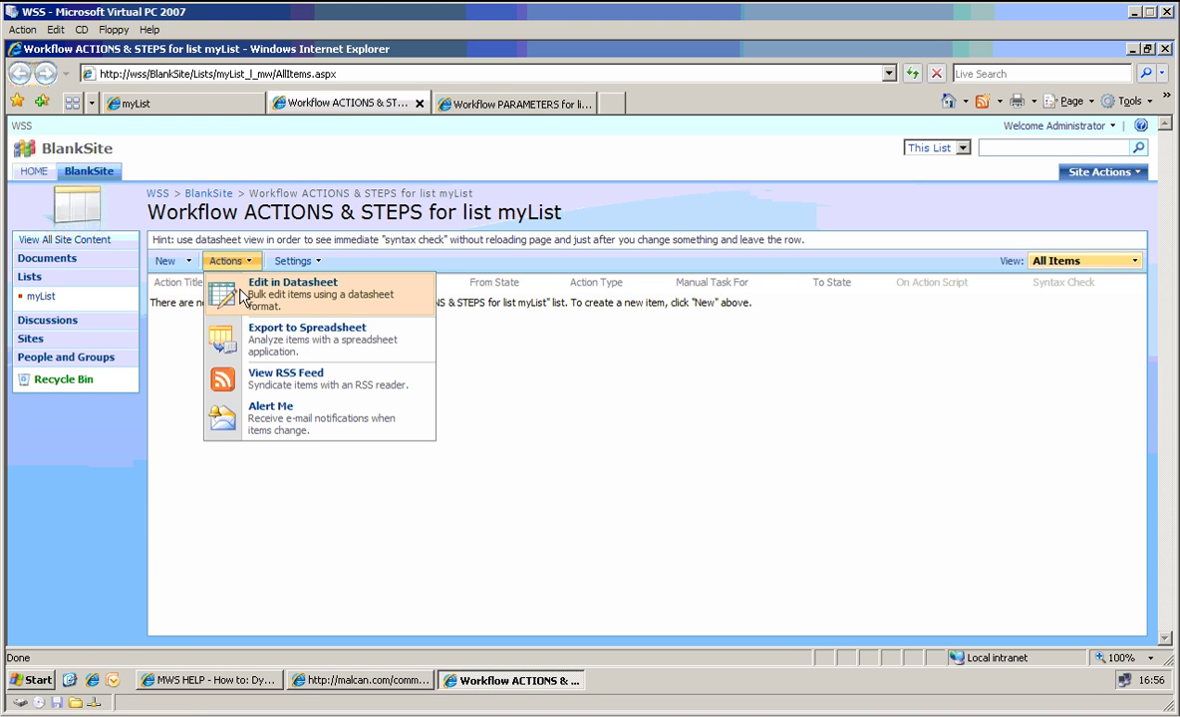
{"action": "left_click", "coordinate": [227, 277]}
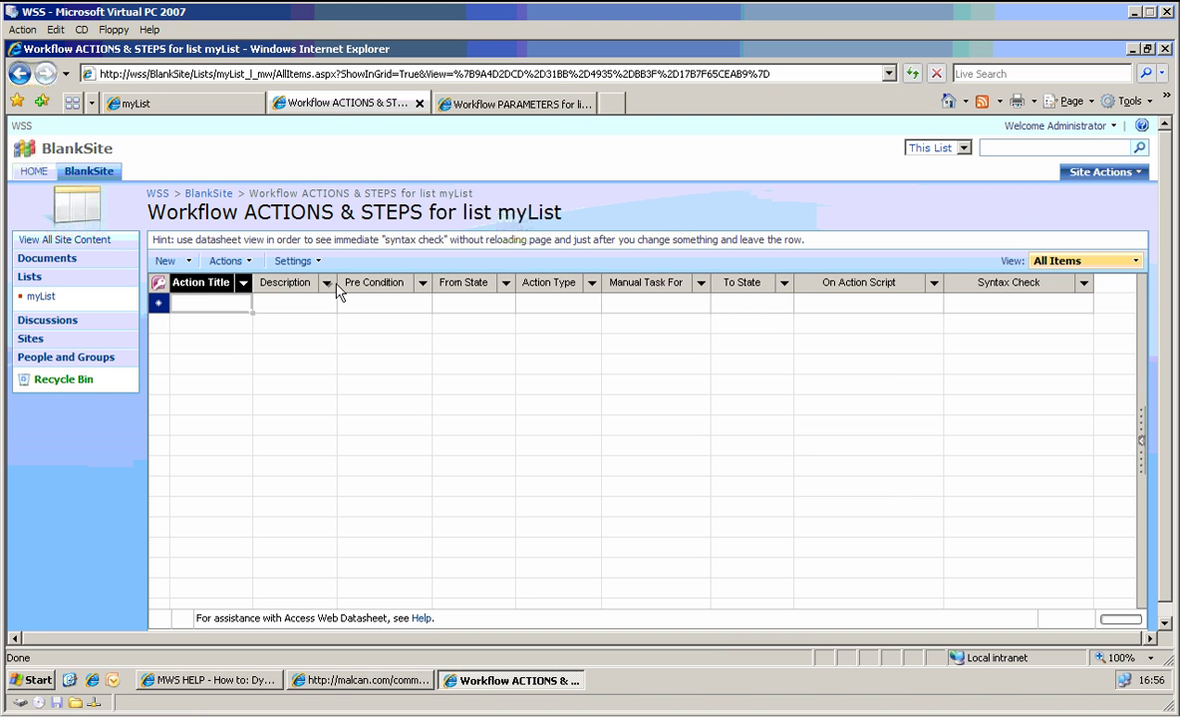
{"action": "left_click_drag", "start_coordinate": [338, 285], "coordinate": [193, 285]}
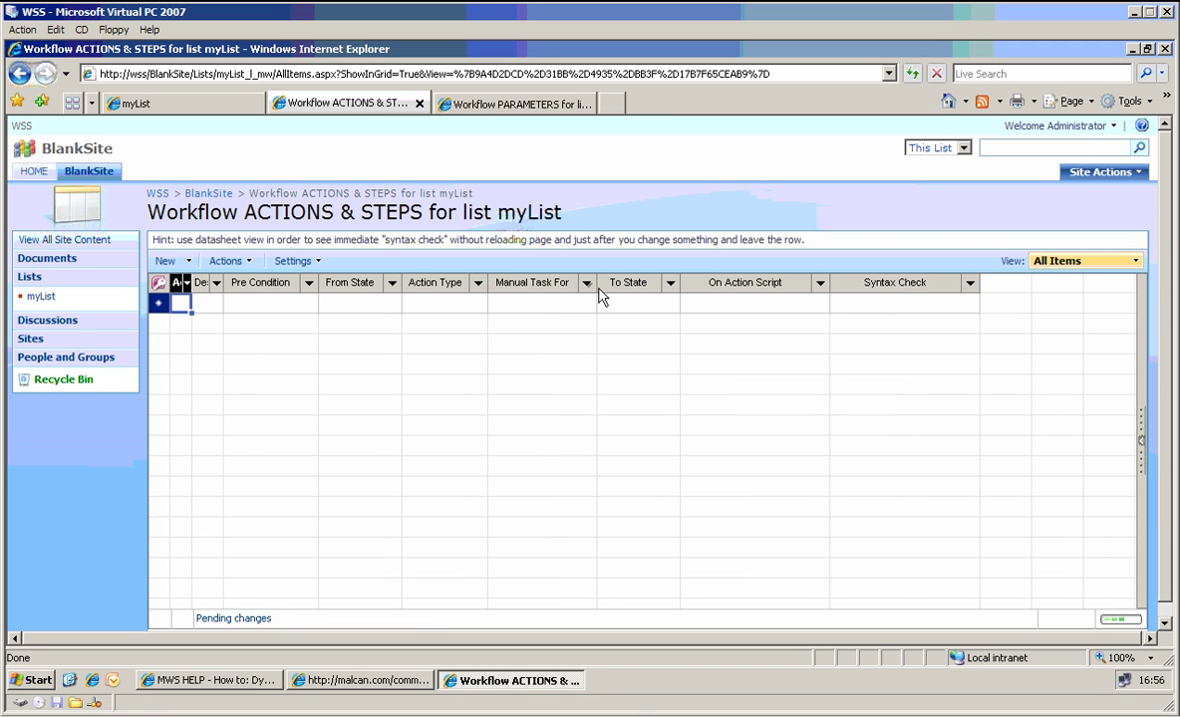
{"action": "left_click_drag", "start_coordinate": [597, 291], "coordinate": [531, 295]}
{"action": "left_click_drag", "start_coordinate": [760, 291], "coordinate": [943, 290]}
{"action": "left_click", "coordinate": [763, 285]}
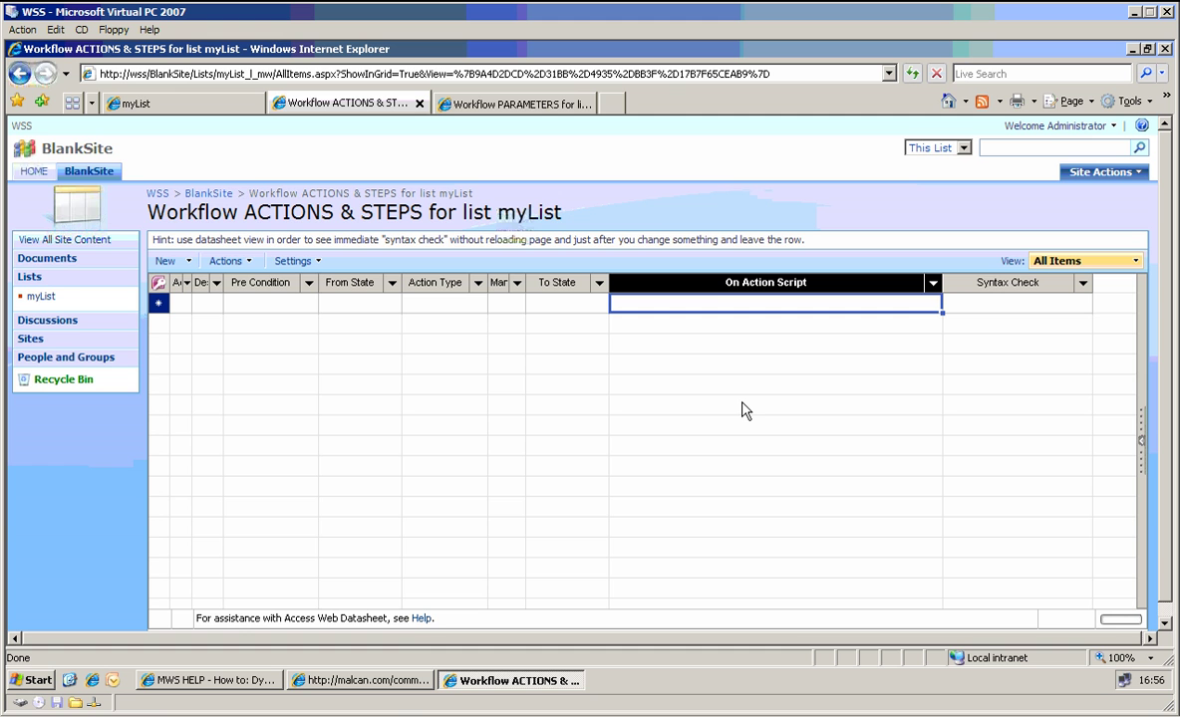
- Copy the SetPermissionClear() method from the ListRow class in the Malcan API docs
{"action": "left_click", "coordinate": [388, 687]}
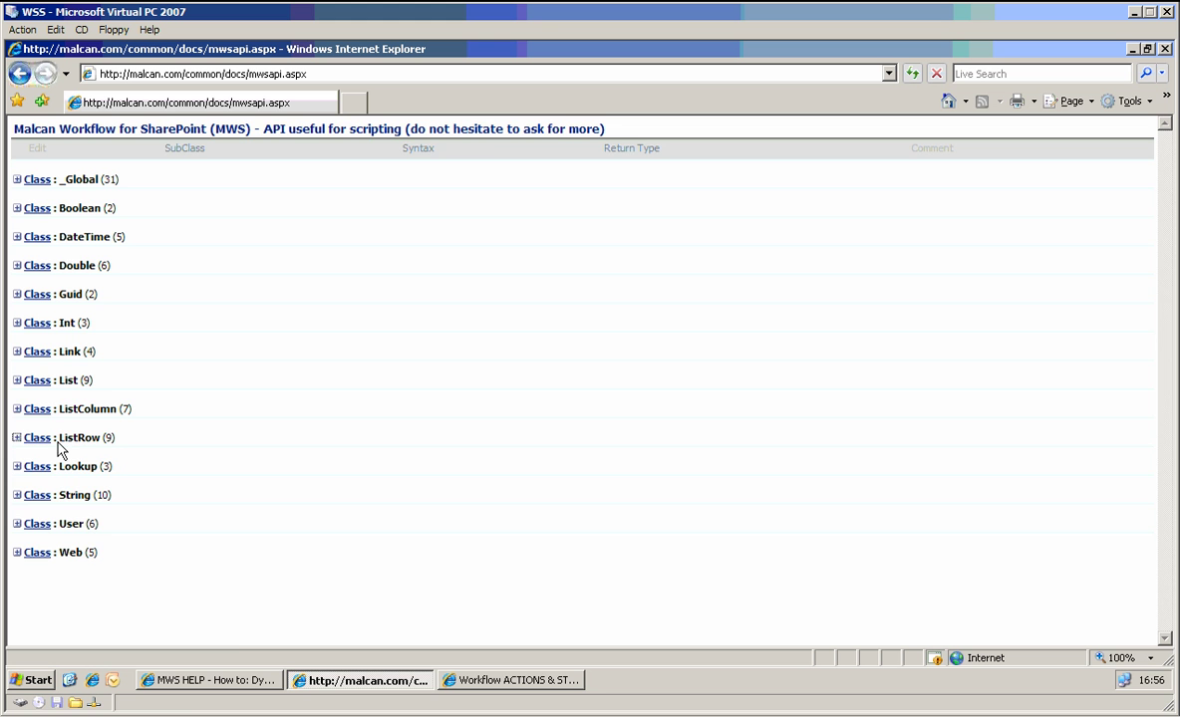
{"action": "left_click", "coordinate": [17, 439]}
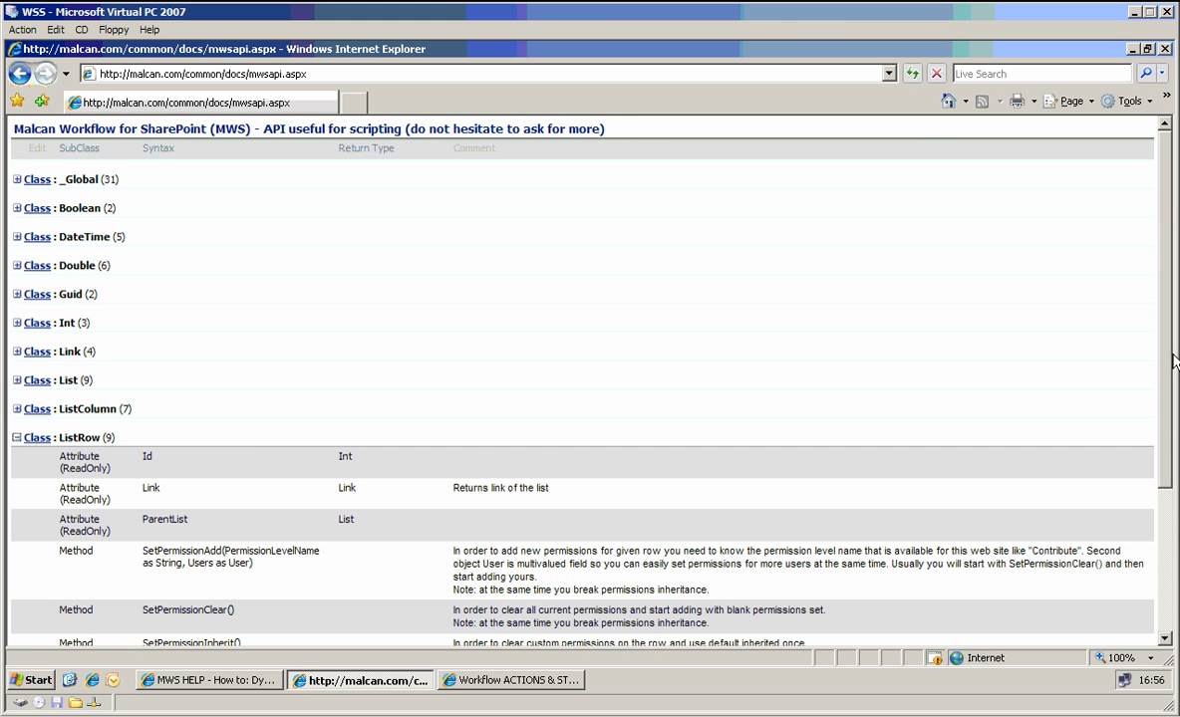
{"action": "scroll", "coordinate": [1076, 321], "scroll_direction": "down", "scroll_amount": 3}
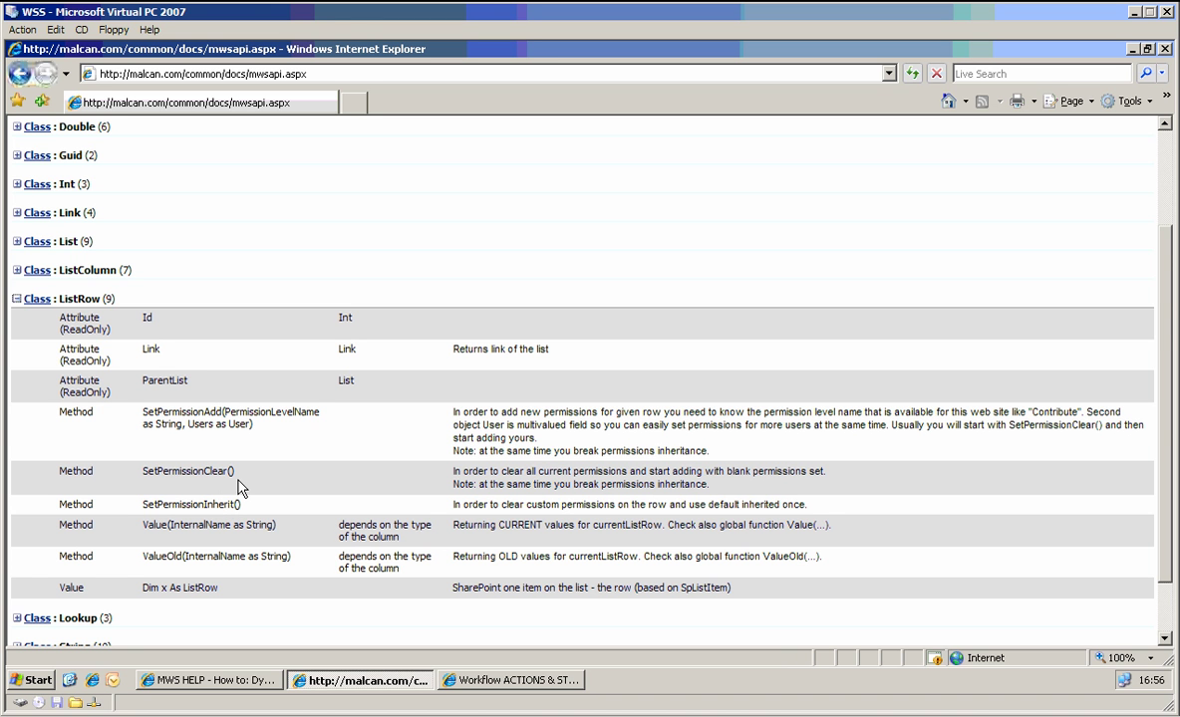
{"action": "left_click_drag", "start_coordinate": [236, 474], "coordinate": [144, 473]}
{"action": "key", "text": "ctrl+c"}
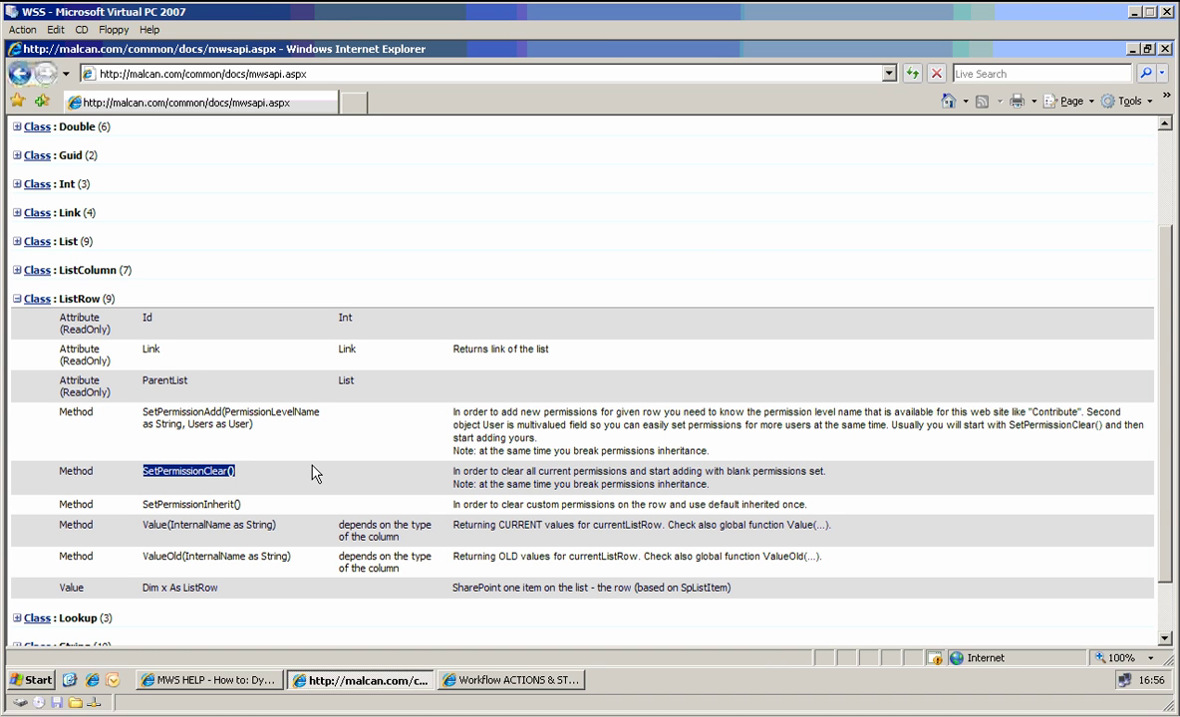
{"action": "left_click", "coordinate": [458, 679]}
- Paste SetPermissionClear() as a new action's script and set its Action Type to Post Added
{"action": "left_click", "coordinate": [746, 313]}
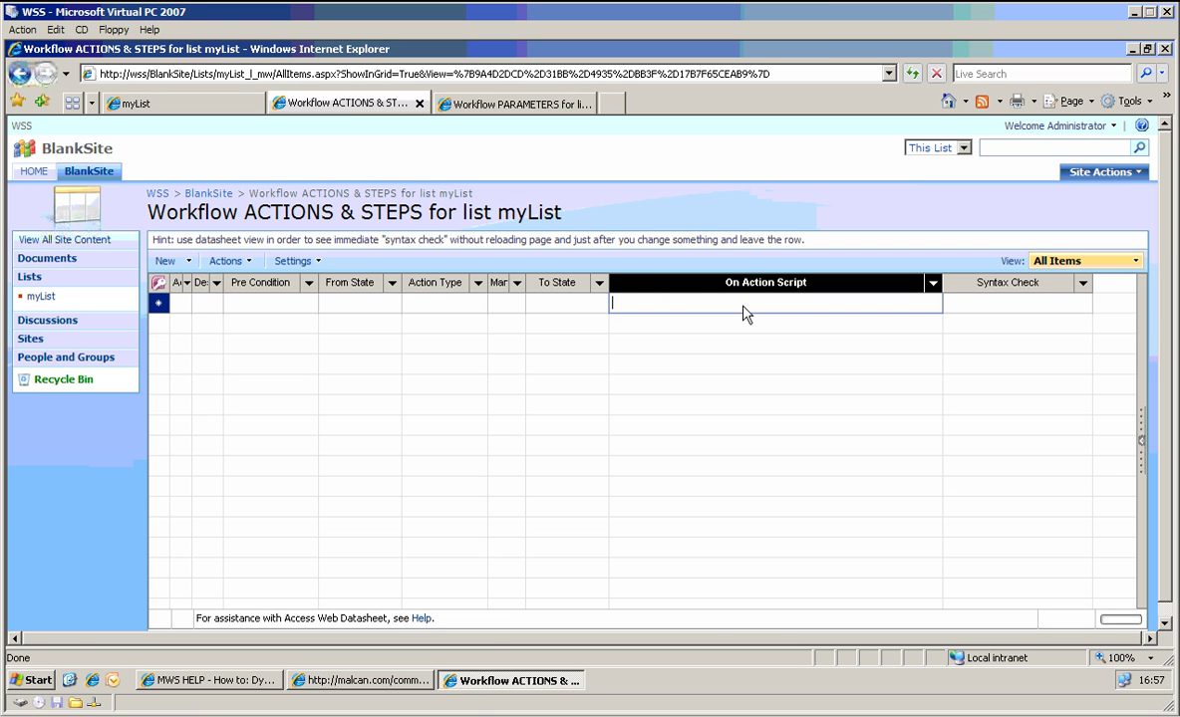
{"action": "key", "text": "ctrl+v"}
{"action": "key", "text": "Tab"}
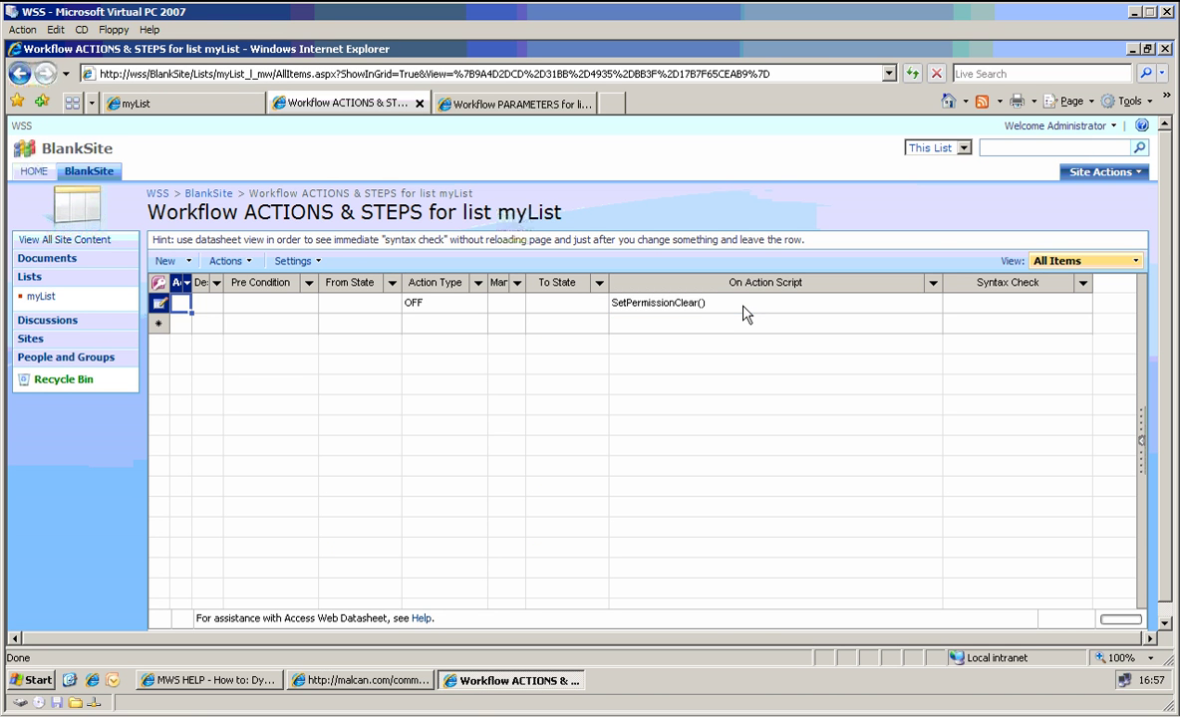
{"action": "key", "text": "Tab"}
{"action": "key", "text": "Tab"}
{"action": "key", "text": "Tab"}
{"action": "key", "text": "Tab"}
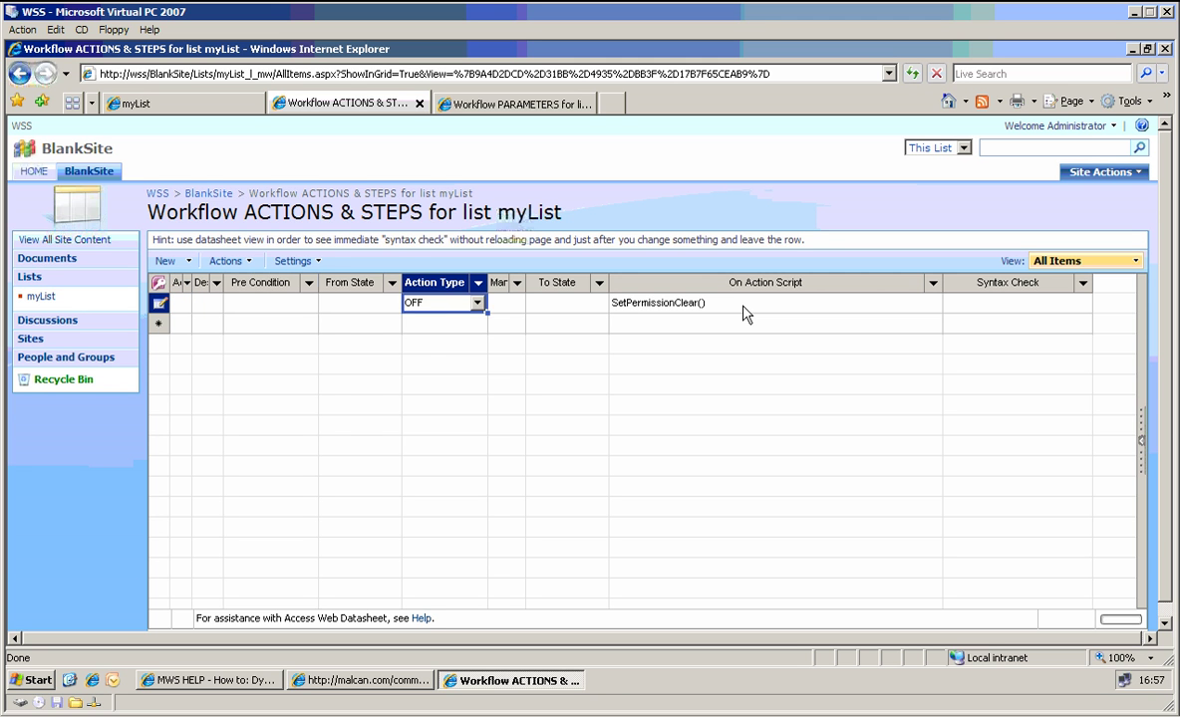
{"action": "key", "text": "alt+Down"}
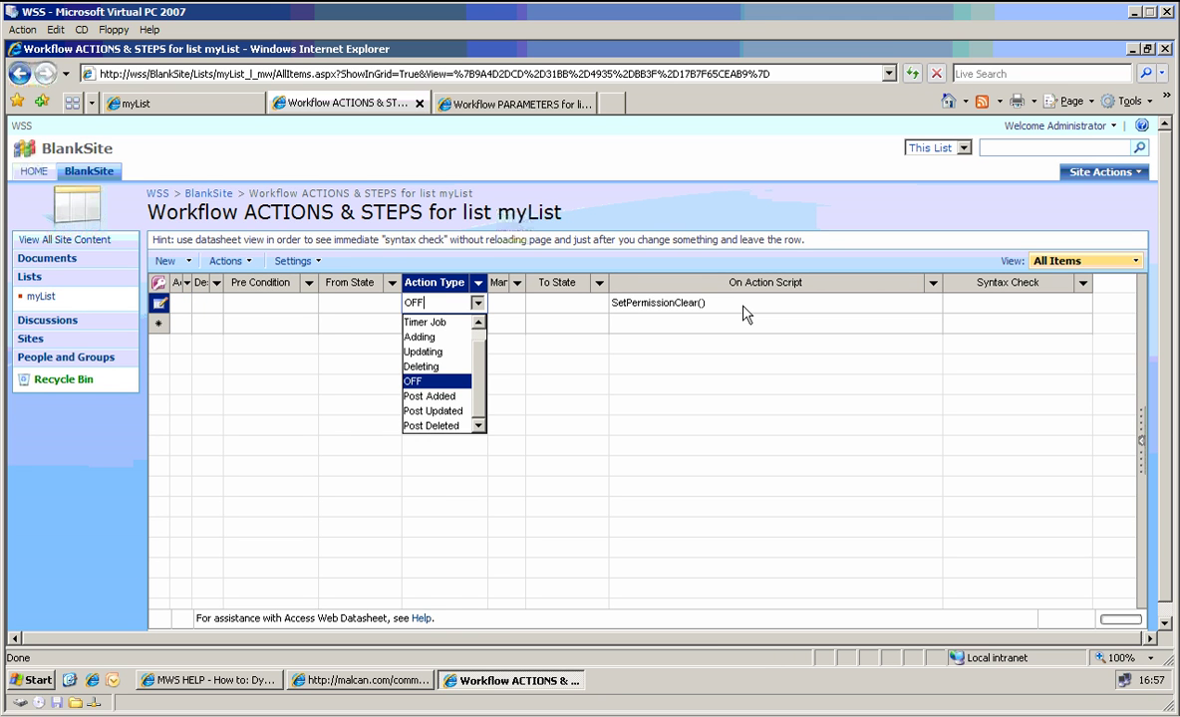
{"action": "key", "text": "Down"}
{"action": "key", "text": "Return"}
{"action": "key", "text": "Tab"}
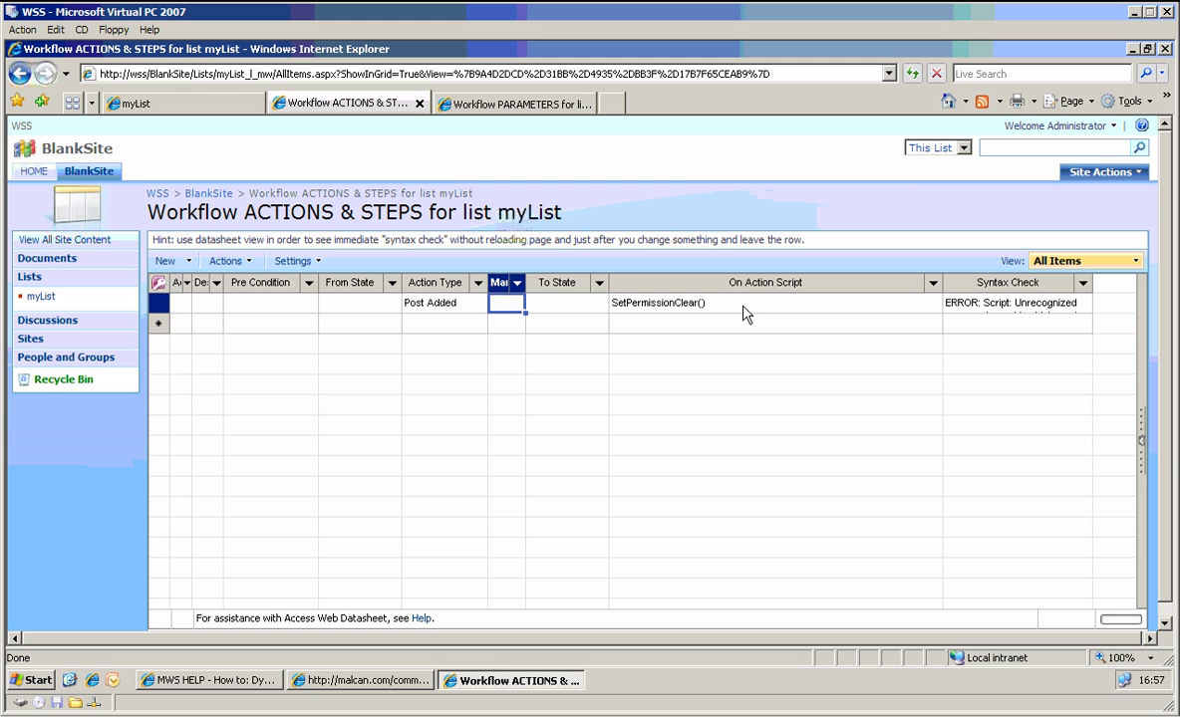
{"action": "key", "text": "Tab"}
- Fix the script error by prefixing the call with currentListRow()
{"action": "left_click_drag", "start_coordinate": [170, 315], "coordinate": [163, 355]}
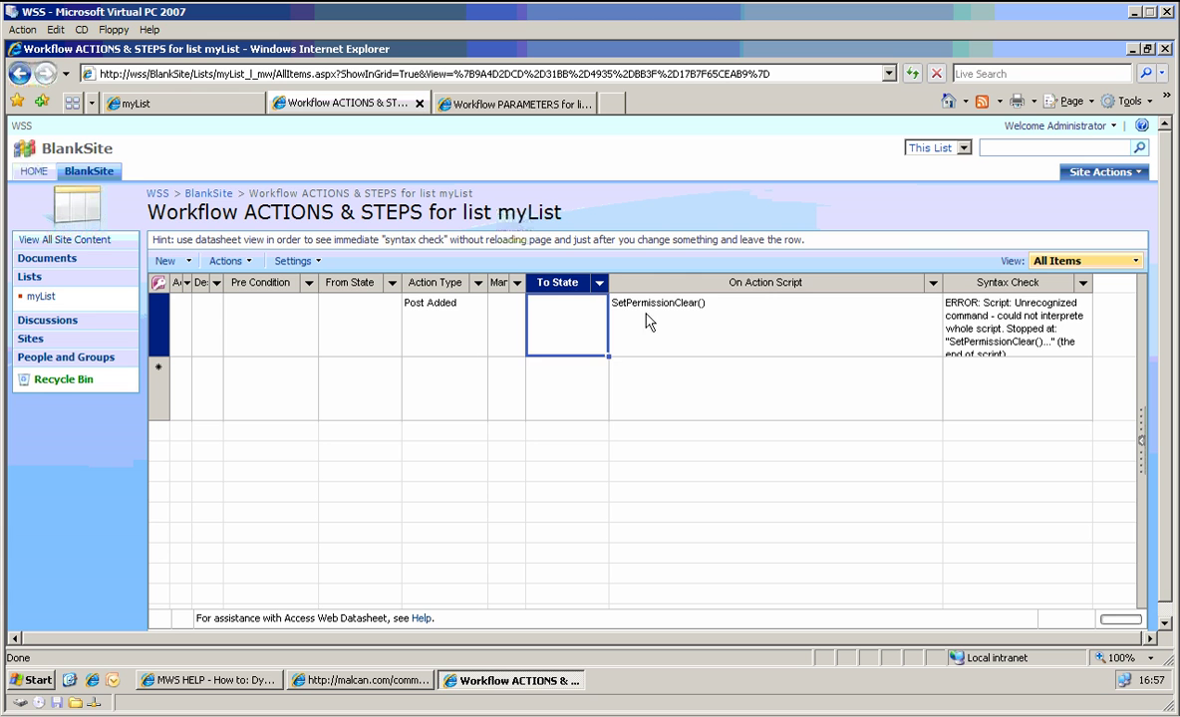
{"action": "left_click", "coordinate": [703, 326]}
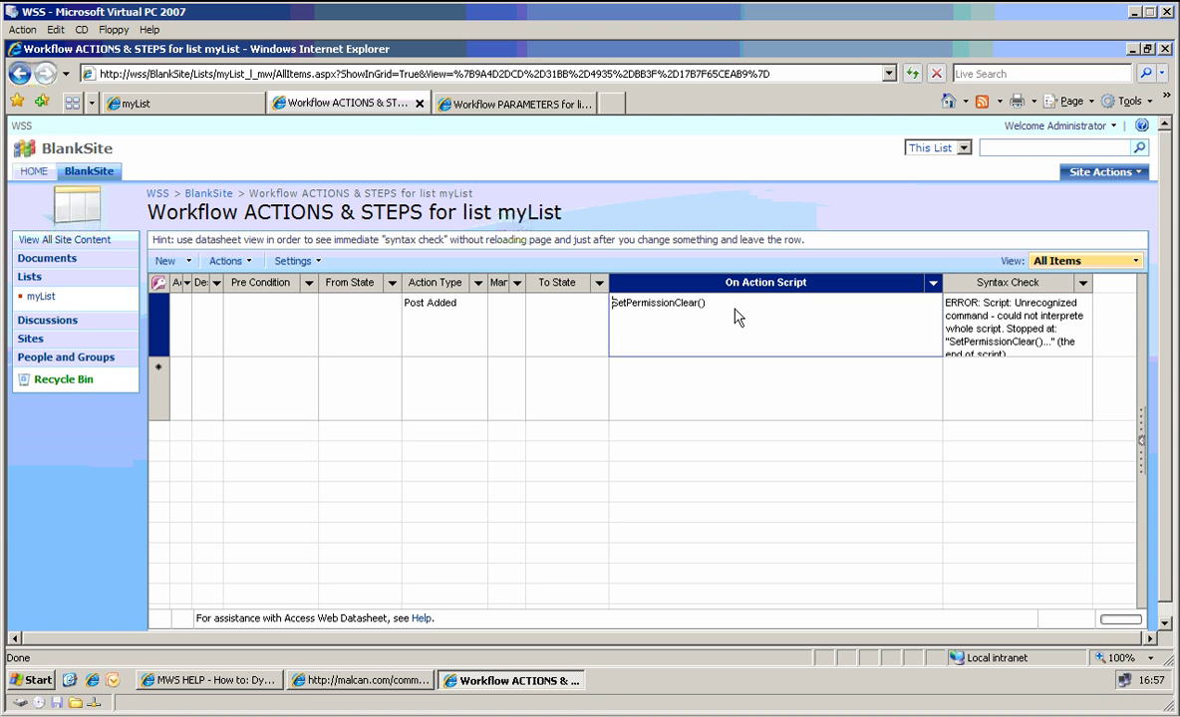
{"action": "type", "text": "currentL"}
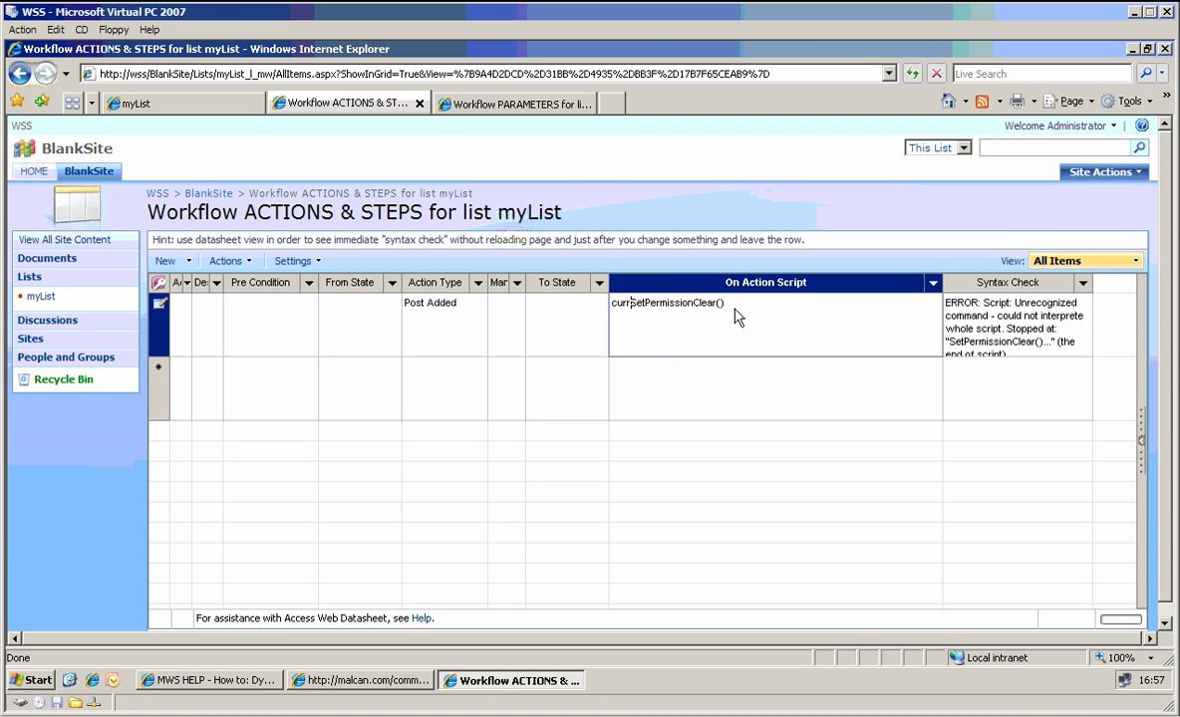
{"action": "type", "text": "istRow()."}
{"action": "key", "text": "Return"}
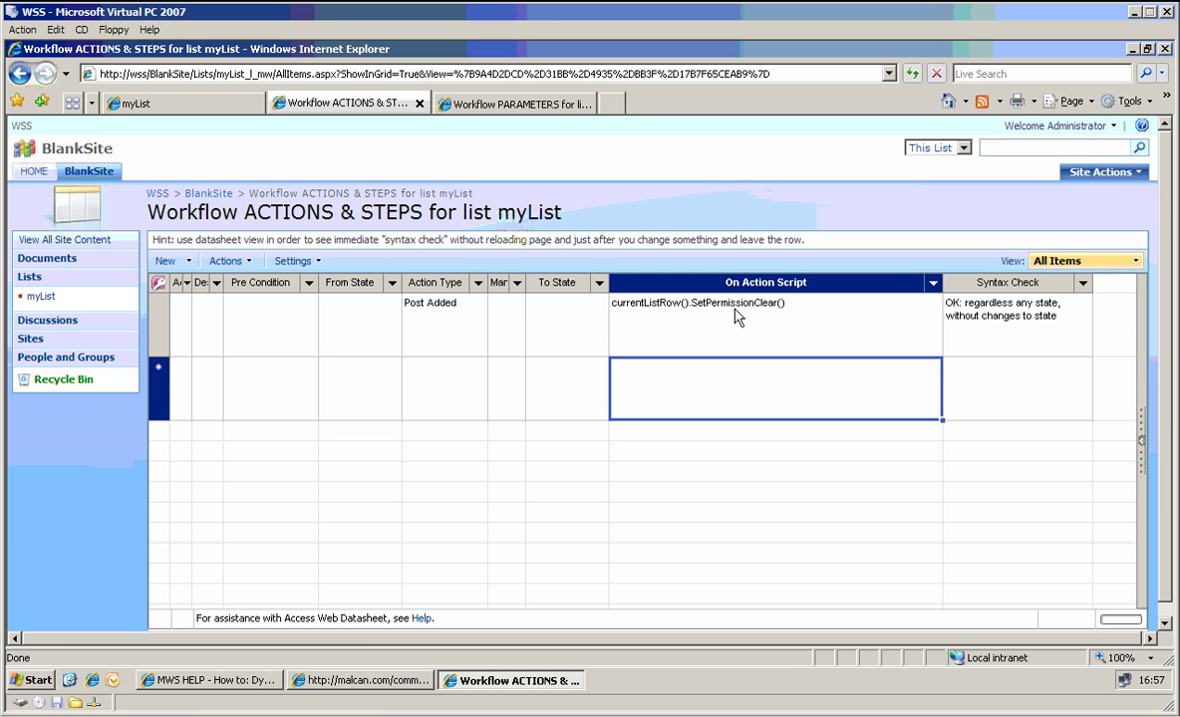
- Add a second script line with currentListRow().SetPermissionAdd copied from the API docs
{"action": "left_click", "coordinate": [385, 683]}
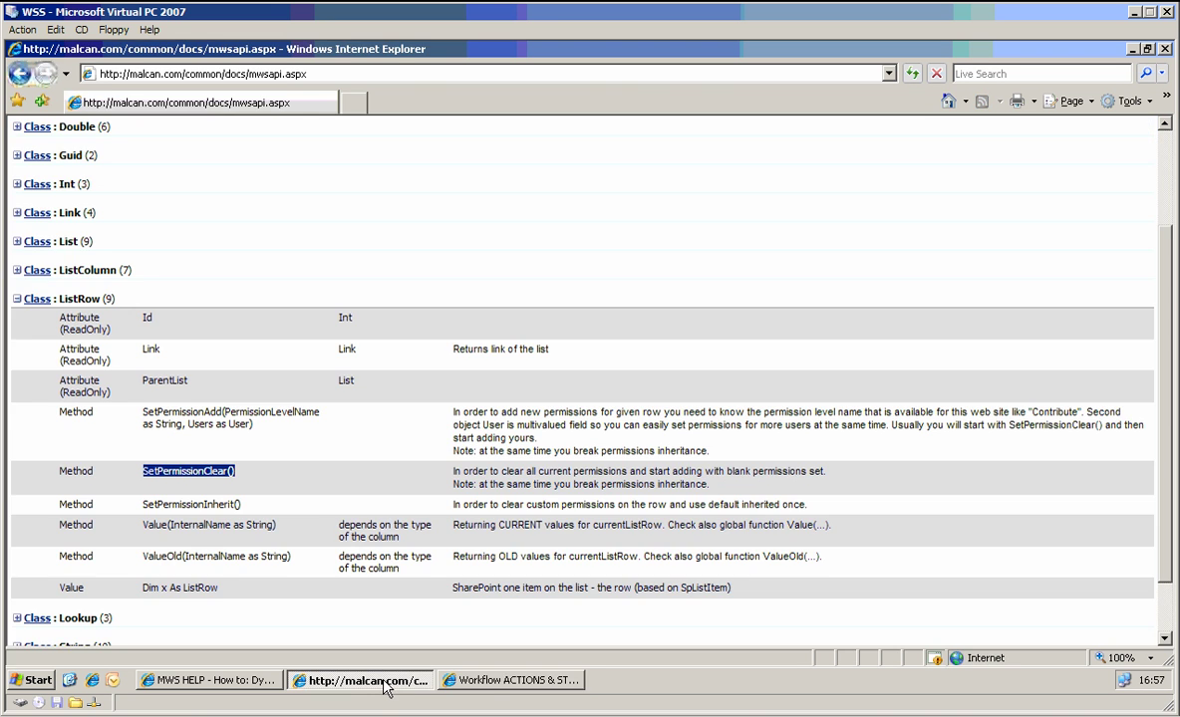
{"action": "left_click_drag", "start_coordinate": [256, 425], "coordinate": [145, 421]}
{"action": "key", "text": "ctrl+c"}
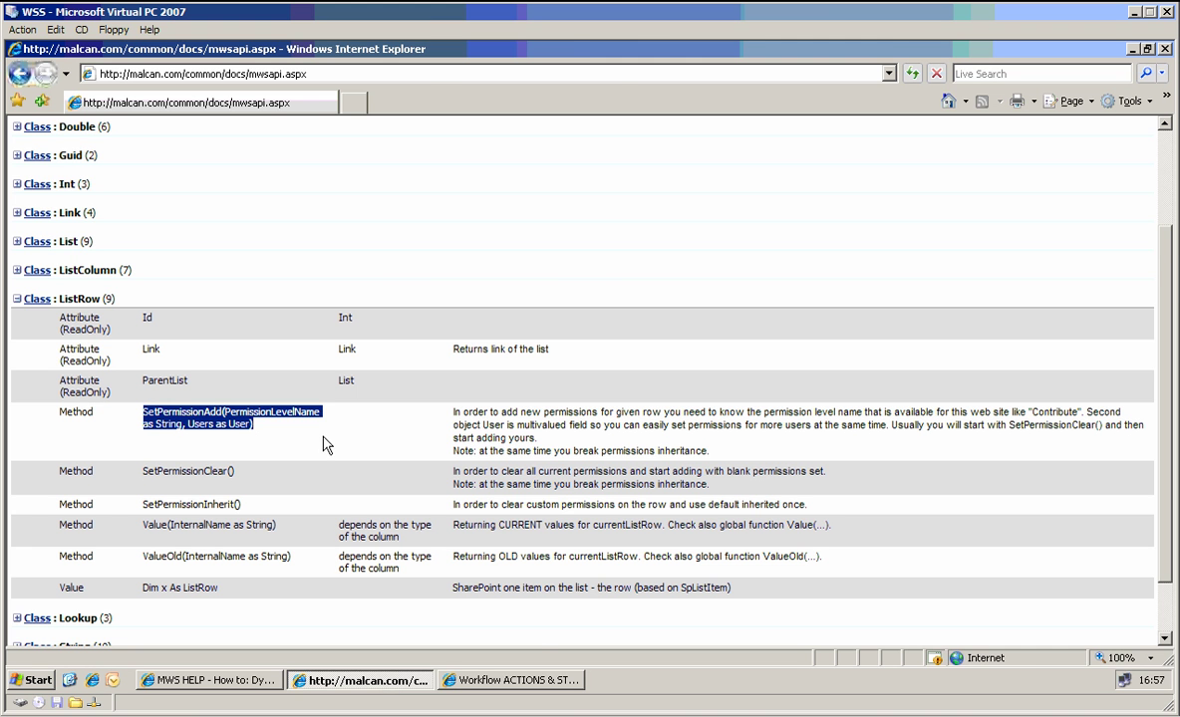
{"action": "left_click", "coordinate": [513, 680]}
{"action": "left_click", "coordinate": [824, 317]}
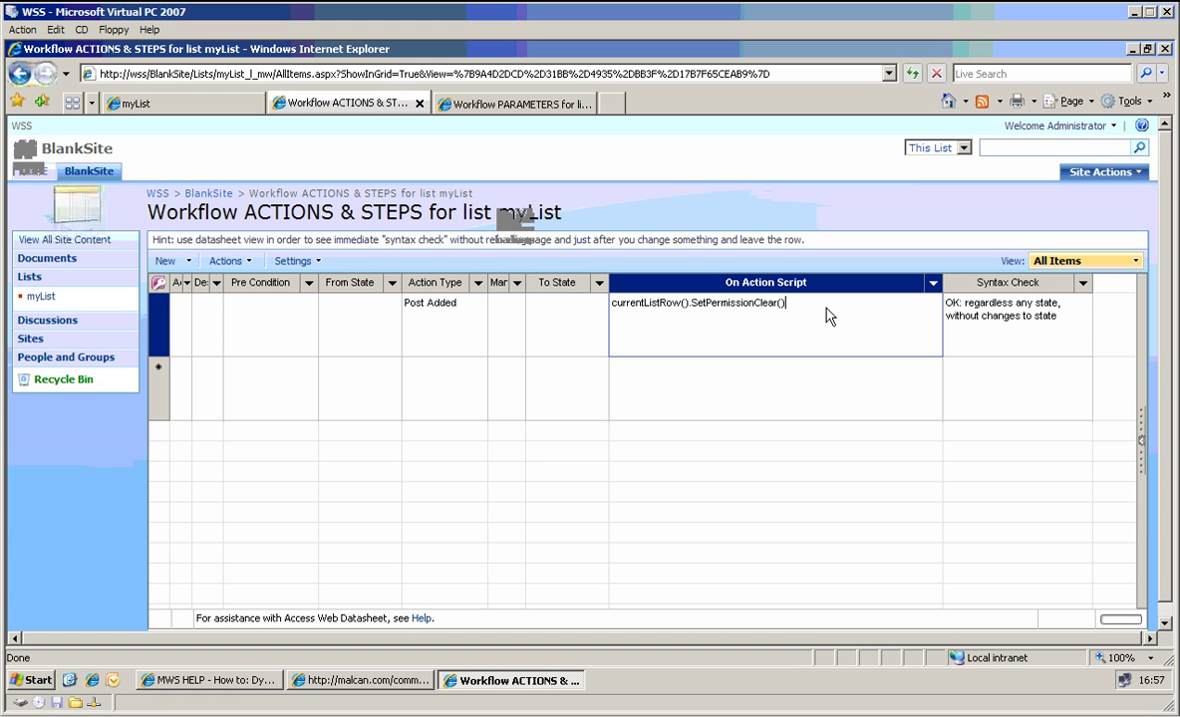
{"action": "key", "text": "ctrl+Return"}
{"action": "key", "text": "ctrl+v"}
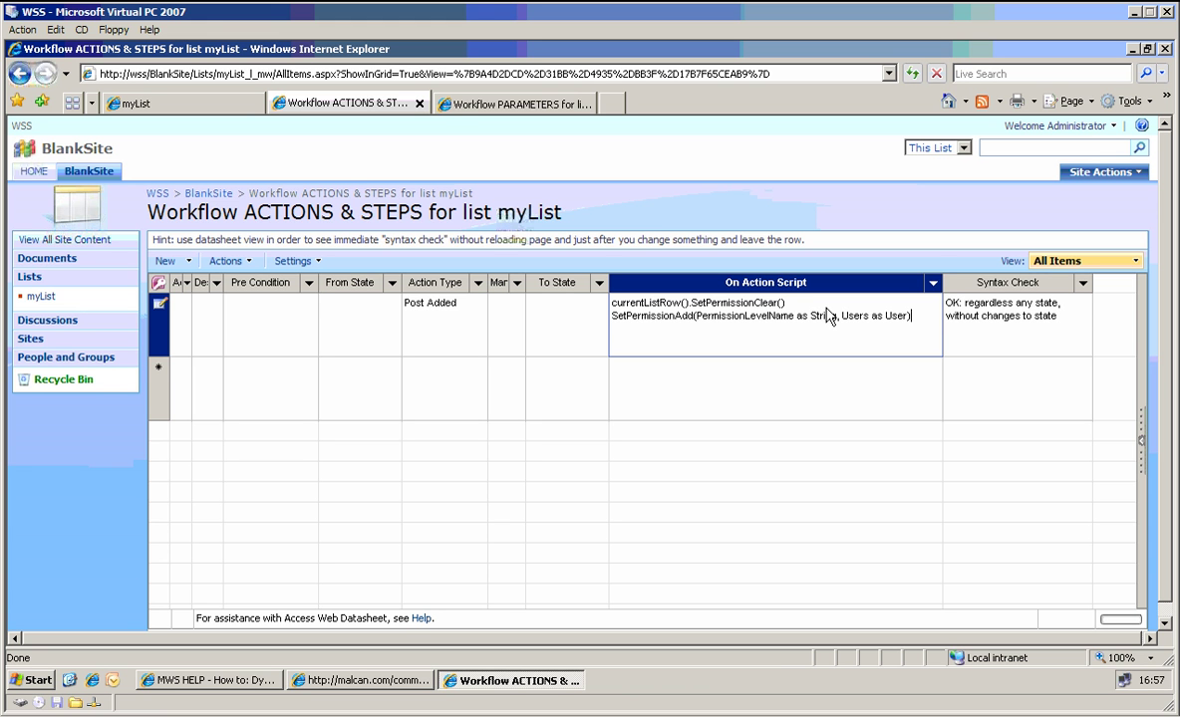
{"action": "type", "text": "currentListR"}
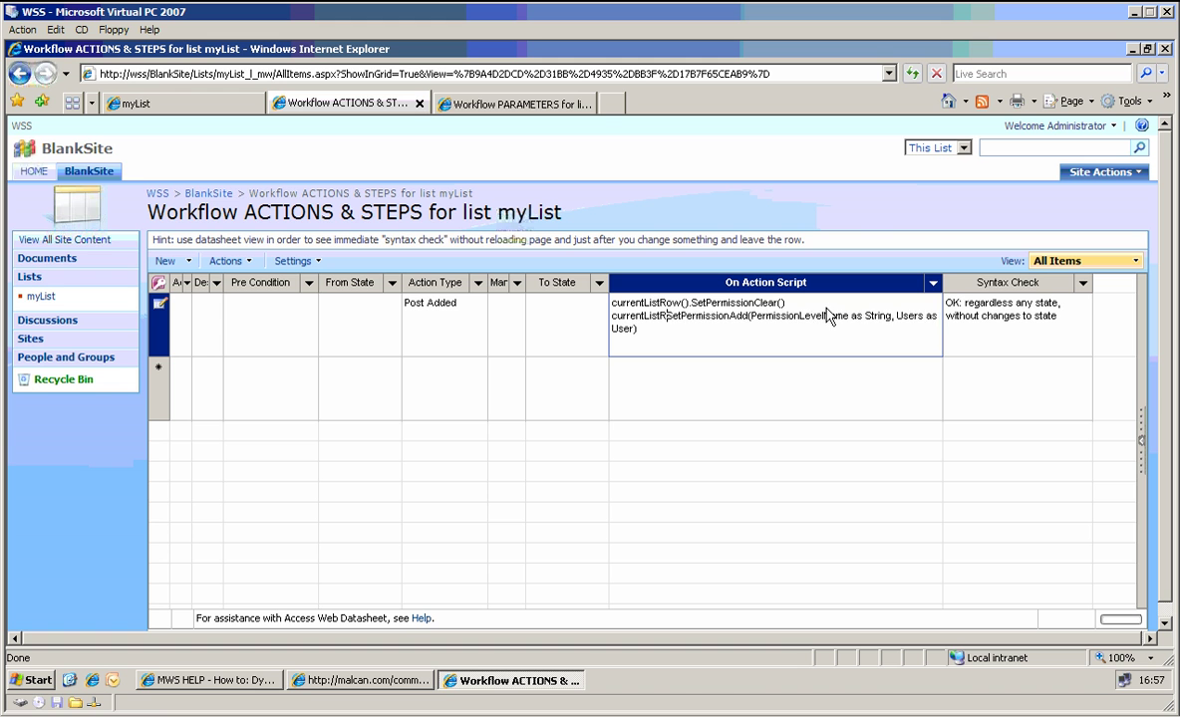
{"action": "type", "text": "ow()."}
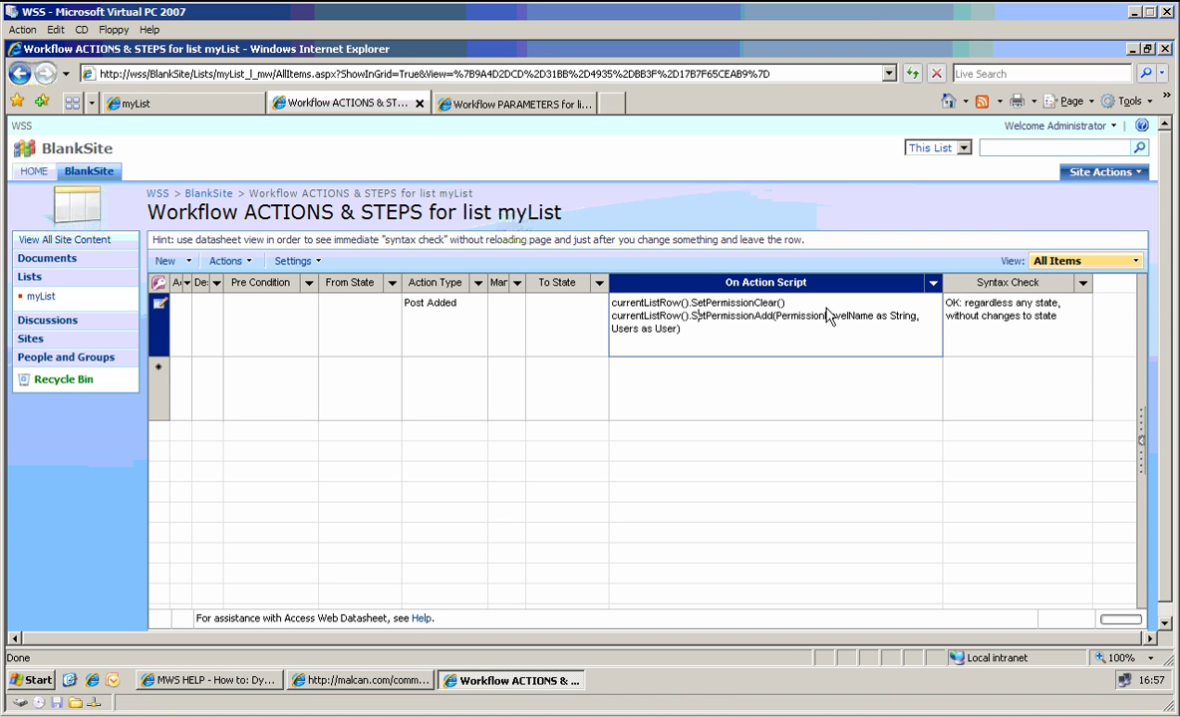
- Fill SetPermissionAdd's arguments with "Read" and value("Who") and save the script
{"action": "key", "text": "Right"}
{"action": "key", "text": "Right"}
{"action": "key", "text": "Right"}
{"action": "key", "text": "Right"}
{"action": "key", "text": "Right"}
{"action": "key", "text": "Right"}
{"action": "key", "text": "Right"}
{"action": "key", "text": "Right"}
{"action": "key", "text": "Right"}
{"action": "key", "text": "Right"}
{"action": "key", "text": "ctrl+shift+Right"}
{"action": "key", "text": "ctrl+shift+Right"}
{"action": "key", "text": "ctrl+shift+Right"}
{"action": "type", "text": "\""}
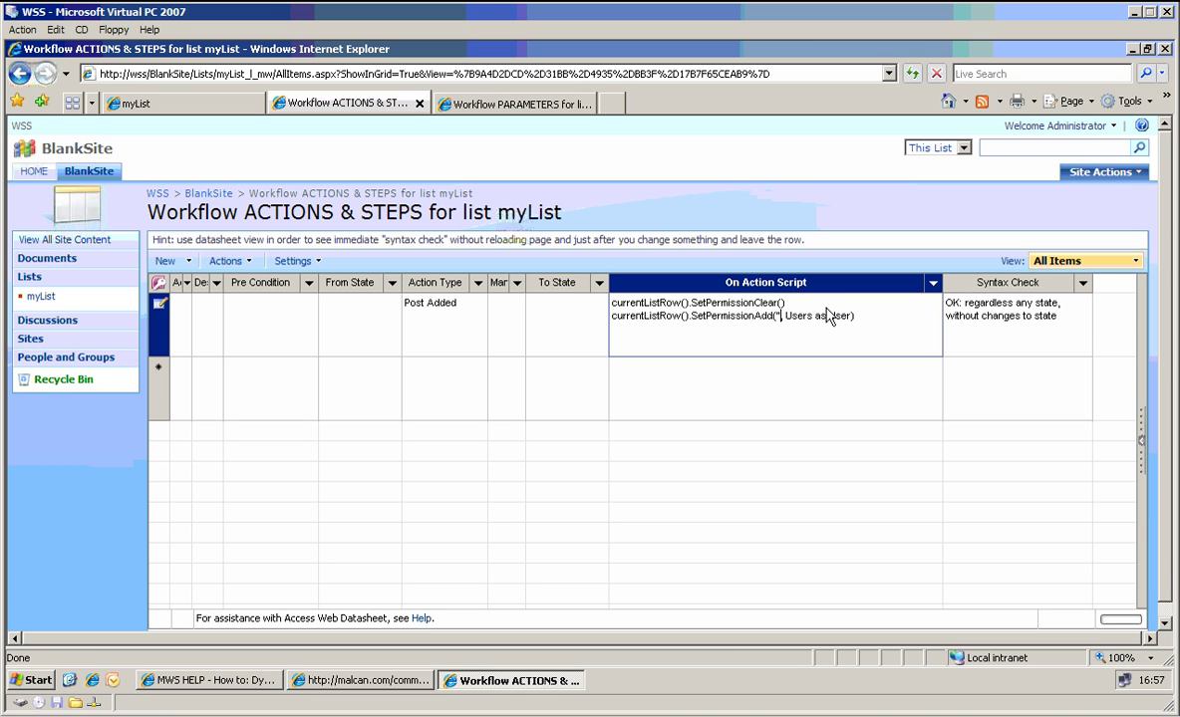
{"action": "type", "text": "Read\""}
{"action": "key", "text": "ctrl+shift+Right"}
{"action": "key", "text": "ctrl+shift+Right"}
{"action": "key", "text": "ctrl+shift+Right"}
{"action": "left_click", "coordinate": [165, 102]}
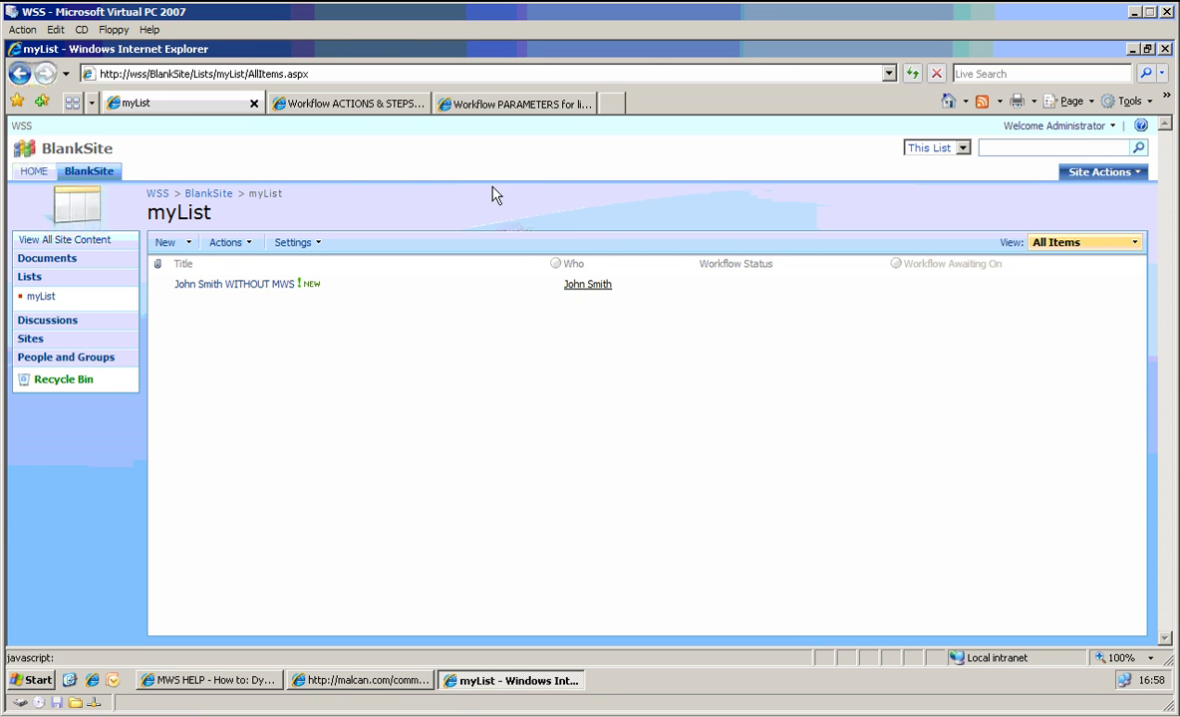
{"action": "left_click", "coordinate": [341, 102]}
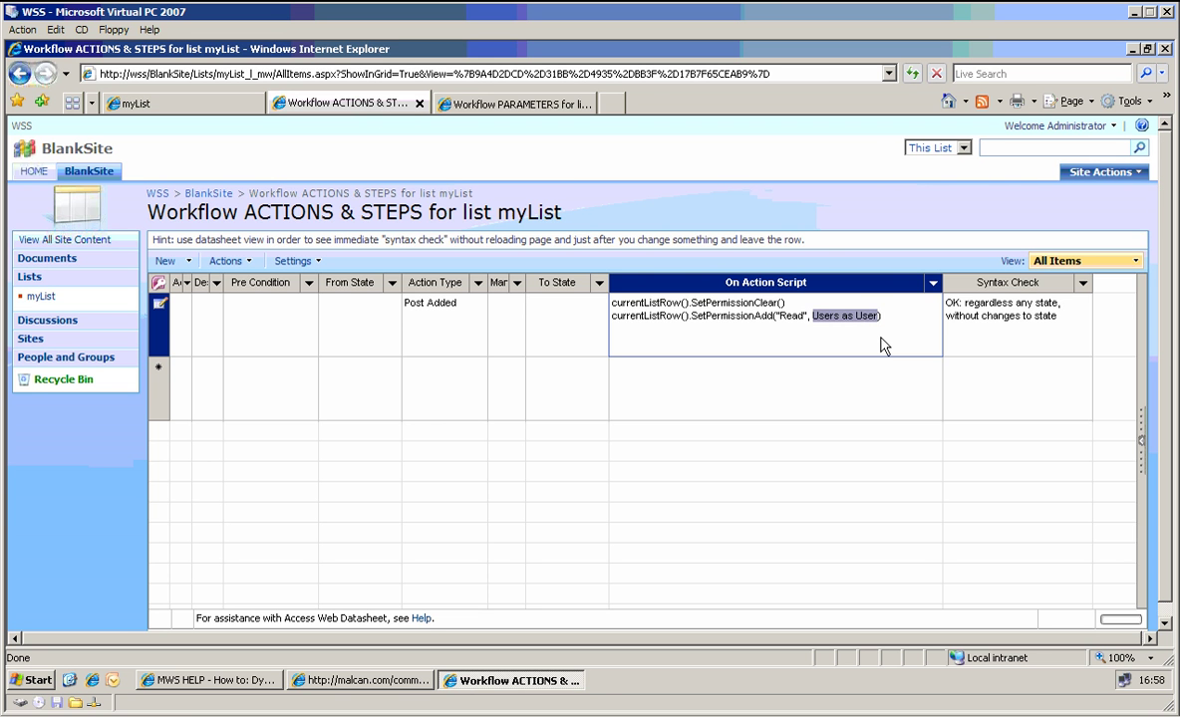
{"action": "type", "text": "value(\""}
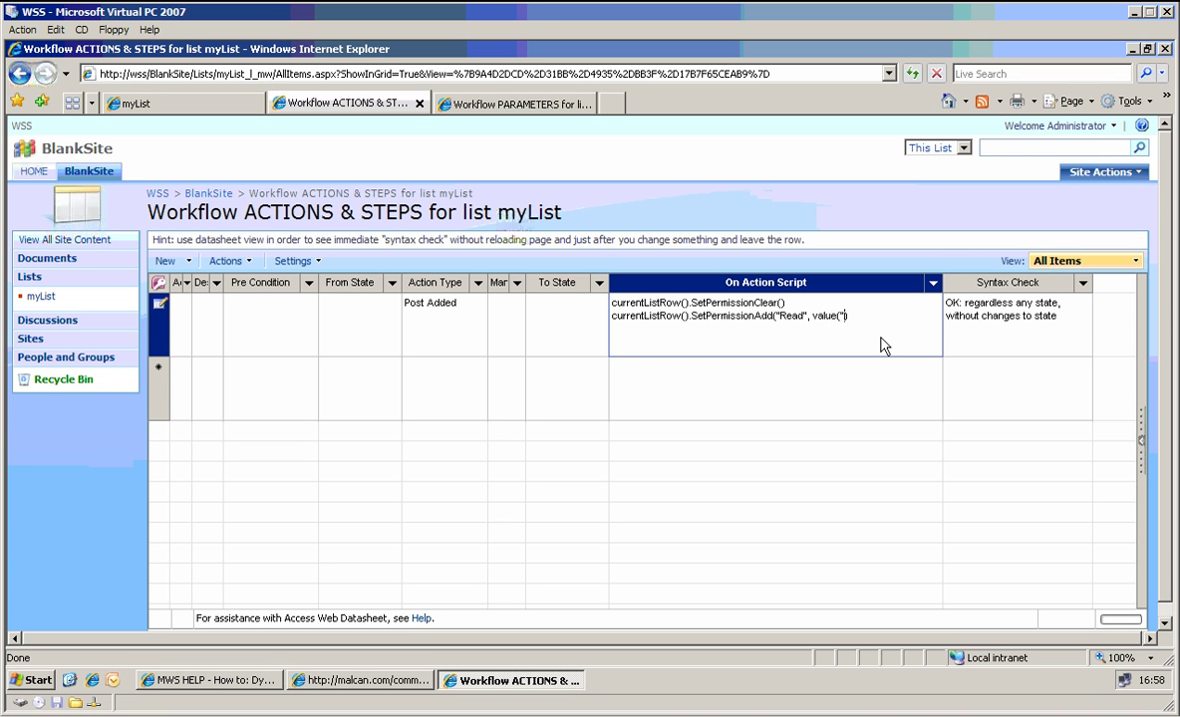
{"action": "type", "text": "Who\")"}
{"action": "key", "text": "Down"}
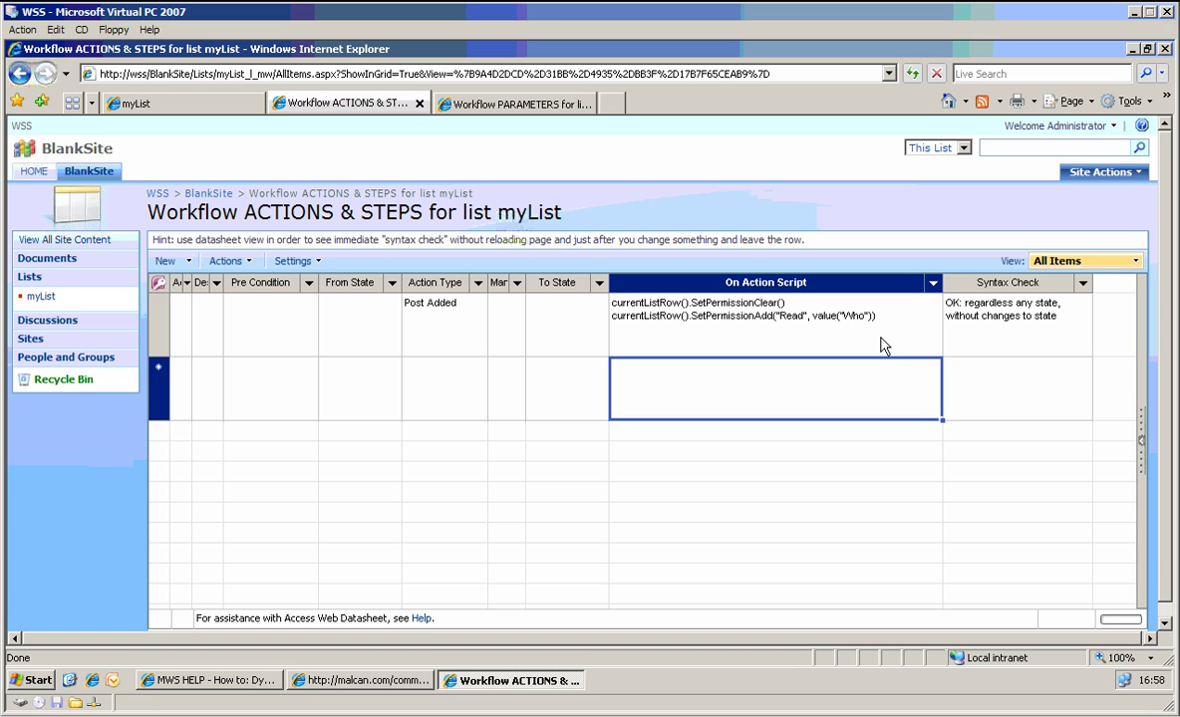
- Duplicate the SetPermissionAdd Read line as a third line of the Post Added script
{"action": "key", "text": "Up"}
{"action": "key", "text": "F2"}
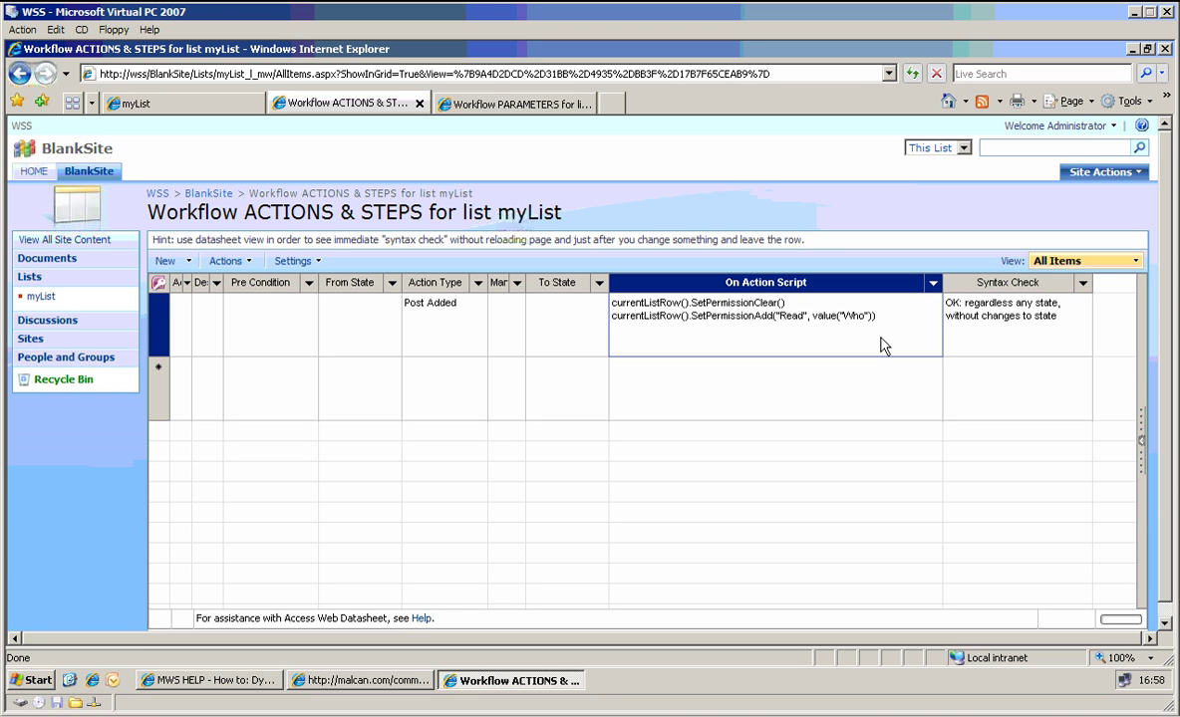
{"action": "key", "text": "Home"}
{"action": "key", "text": "shift+End"}
{"action": "key", "text": "ctrl+c"}
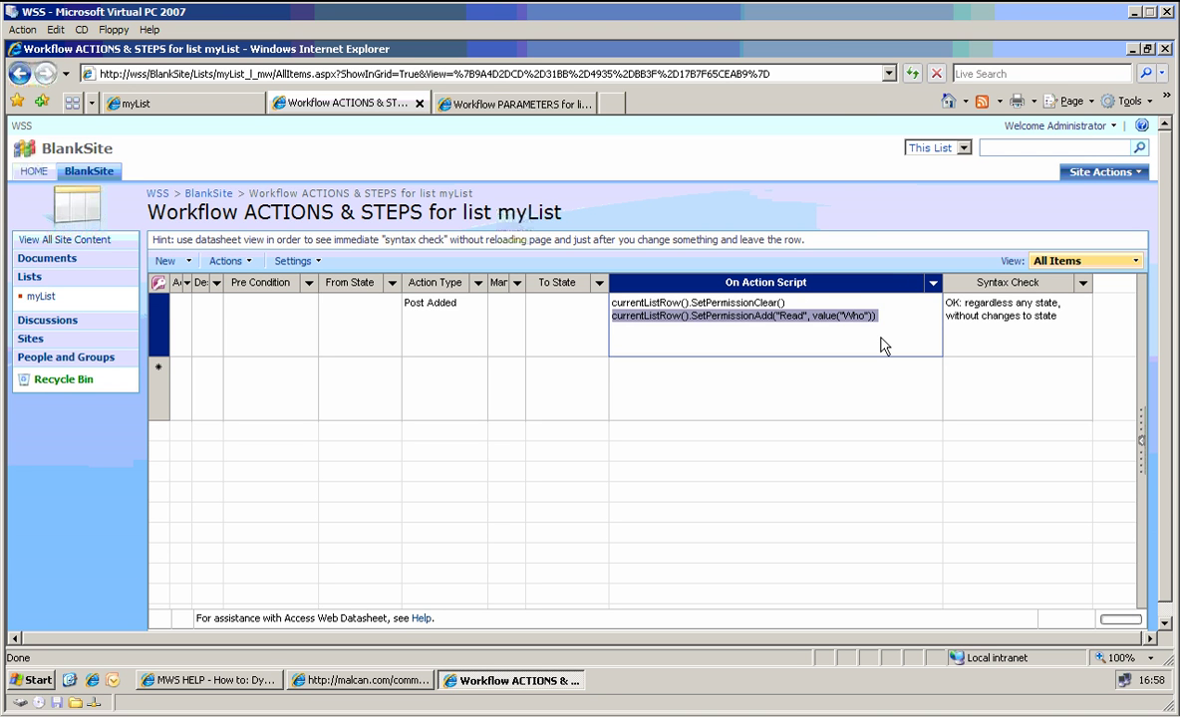
{"action": "key", "text": "End"}
{"action": "key", "text": "Return"}
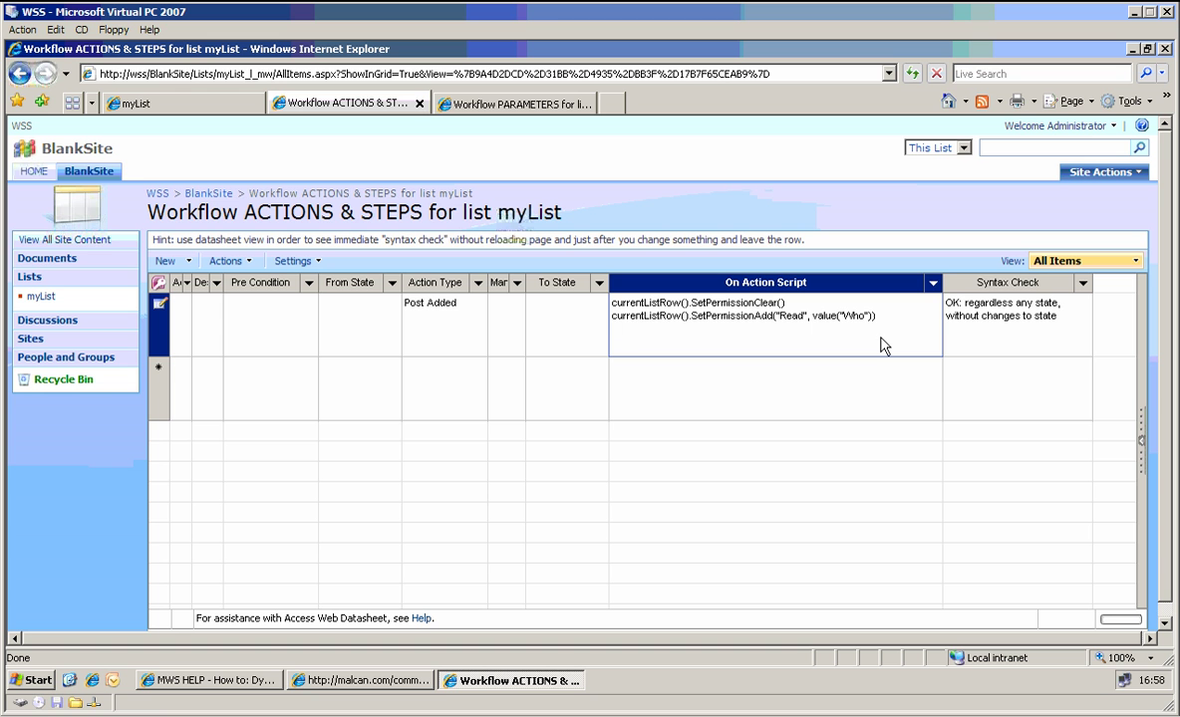
{"action": "key", "text": "ctrl+v"}
- Change the third line to SetPermissionAdd("Contribute", param("HR")) and save
{"action": "key", "text": "Left"}
{"action": "key", "text": "Left"}
{"action": "key", "text": "Left"}
{"action": "key", "text": "Left"}
{"action": "key", "text": "Left"}
{"action": "key", "text": "Left"}
{"action": "key", "text": "Left"}
{"action": "key", "text": "Left"}
{"action": "key", "text": "Left"}
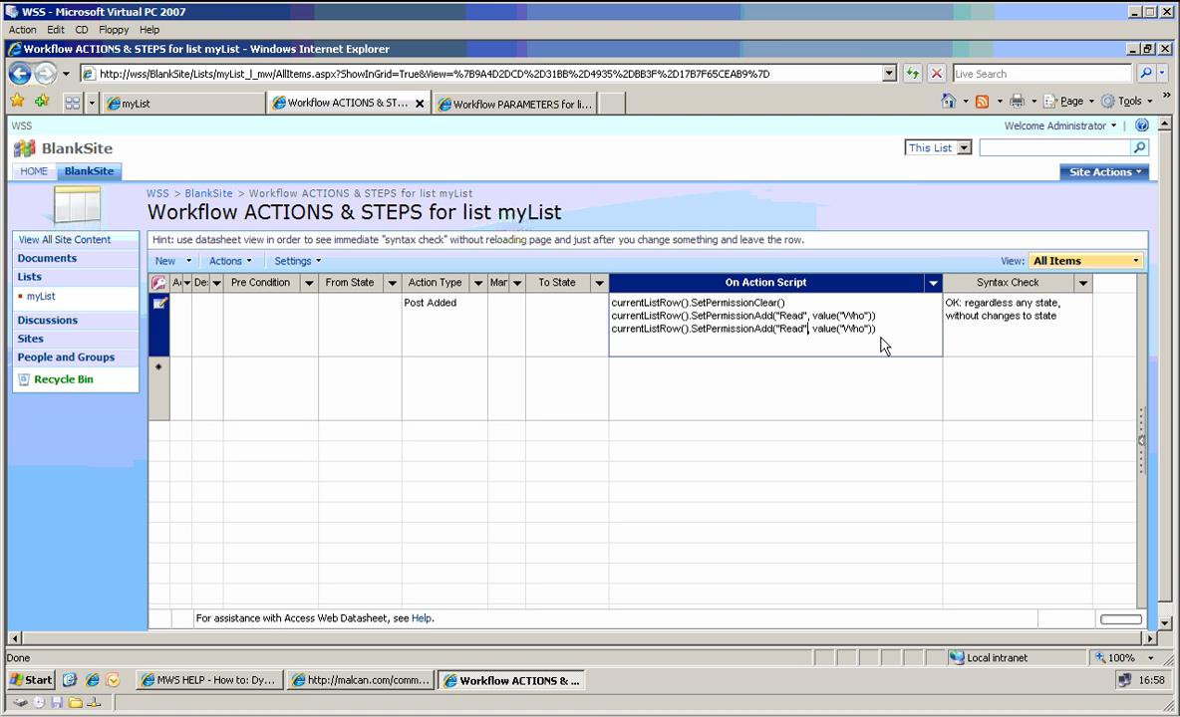
{"action": "key", "text": "shift+Left"}
{"action": "key", "text": "shift+Left"}
{"action": "key", "text": "shift+Left"}
{"action": "key", "text": "shift+Left"}
{"action": "type", "text": "Contribute"}
{"action": "key", "text": "Right"}
{"action": "key", "text": "Right"}
{"action": "key", "text": "Right"}
{"action": "key", "text": "Right"}
{"action": "key", "text": "Right"}
{"action": "key", "text": "shift+Right"}
{"action": "key", "text": "shift+Right"}
{"action": "key", "text": "shift+Right"}
{"action": "key", "text": "shift+Right"}
{"action": "key", "text": "shift+Right"}
{"action": "key", "text": "shift+Right"}
{"action": "key", "text": "shift+Right"}
{"action": "key", "text": "shift+Right"}
{"action": "key", "text": "shift+Right"}
{"action": "key", "text": "shift+Right"}
{"action": "key", "text": "shift+Right"}
{"action": "key", "text": "shift+Right"}
{"action": "key", "text": "shift+Right"}
{"action": "type", "text": "param(\"HR\"))"}
{"action": "key", "text": "Return"}
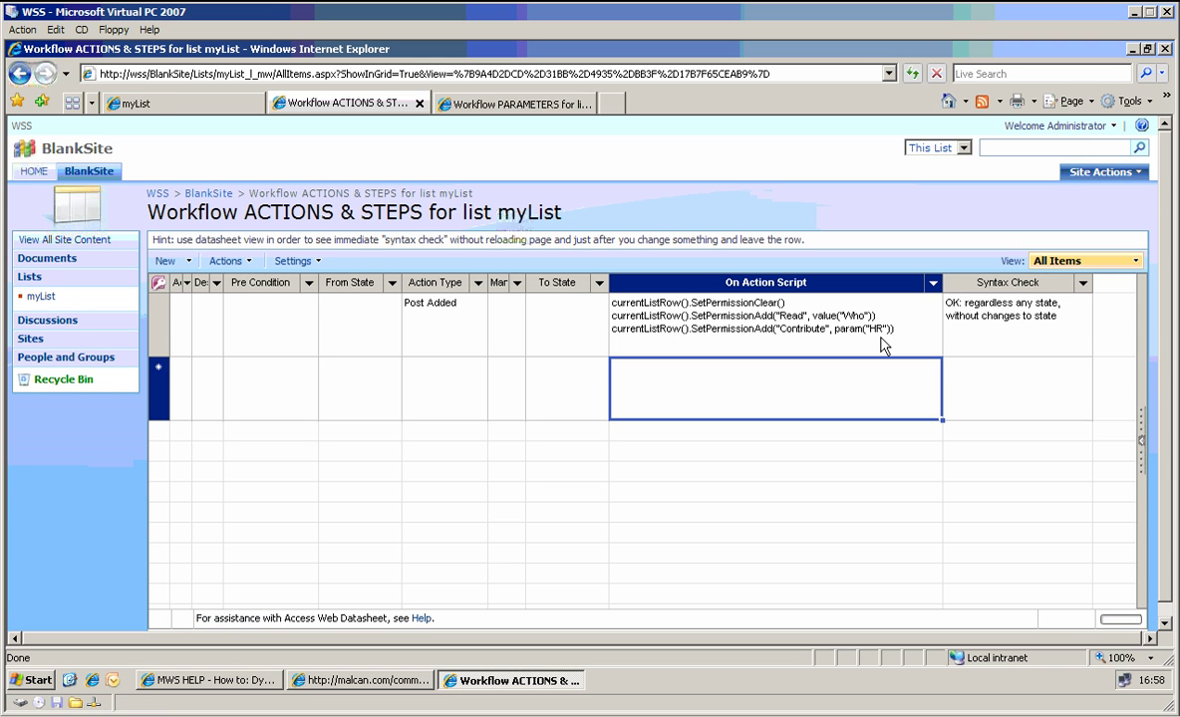
- Review the BlankSite HR Group members from the HR parameter, then reselect the Post Added script
{"action": "left_click", "coordinate": [191, 102]}
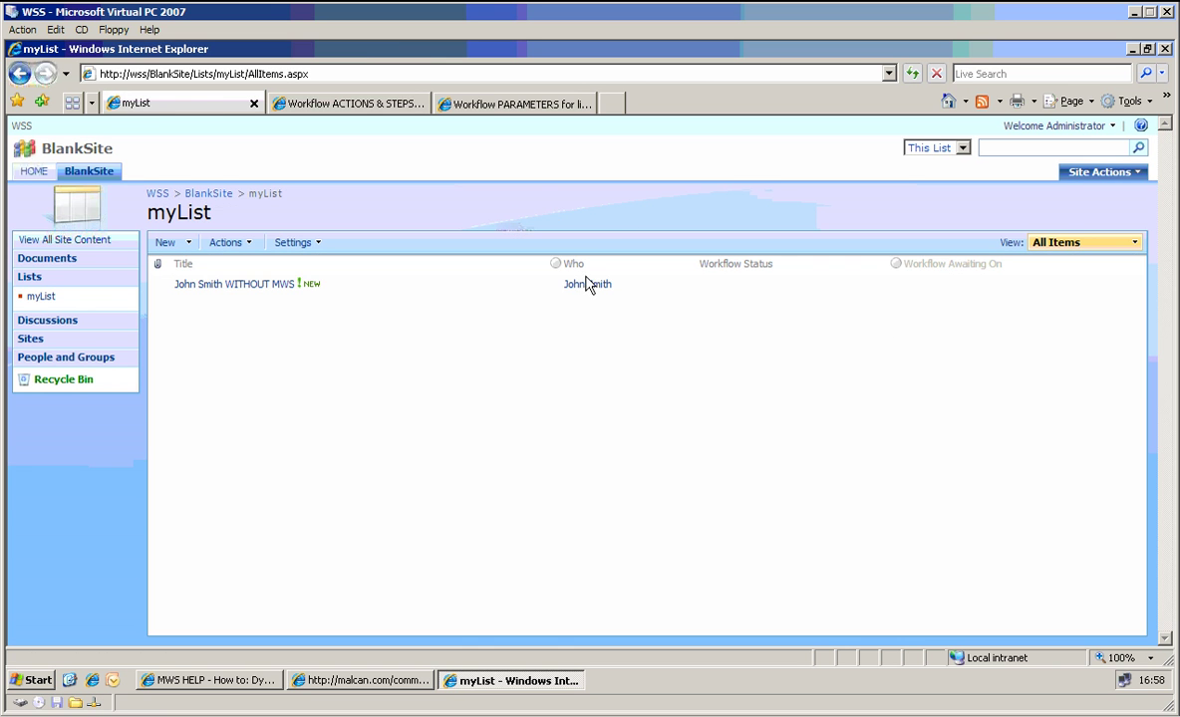
{"action": "left_click", "coordinate": [384, 104]}
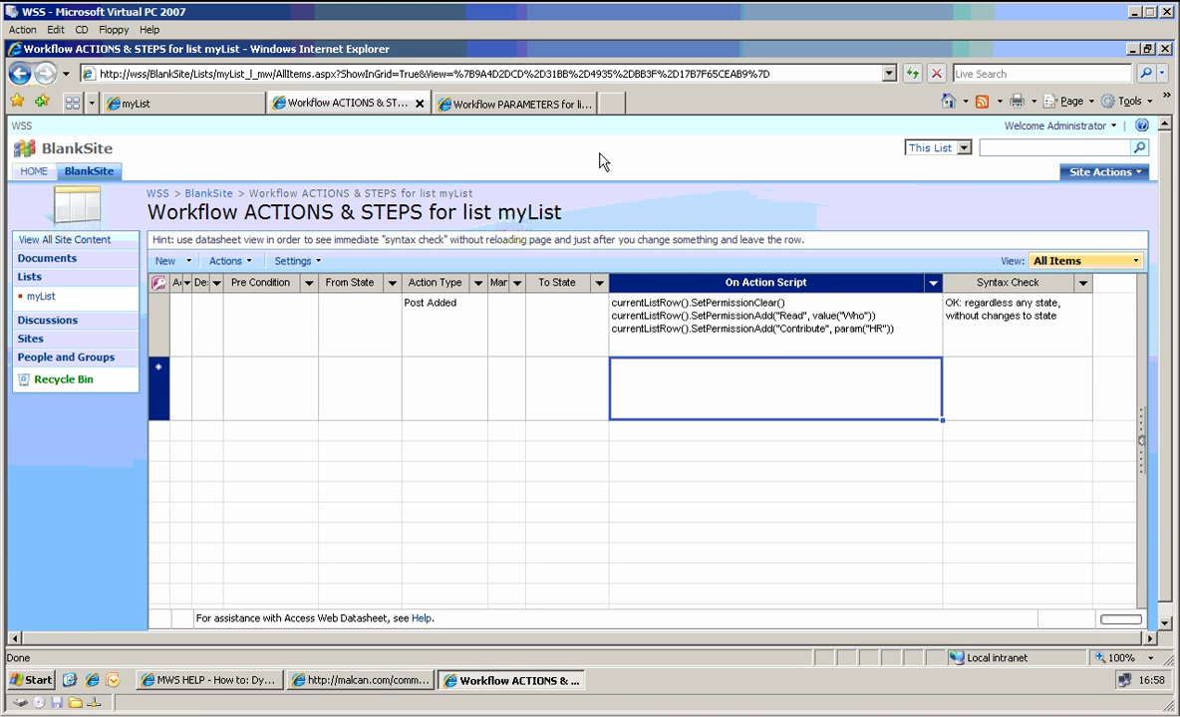
{"action": "left_click", "coordinate": [519, 104]}
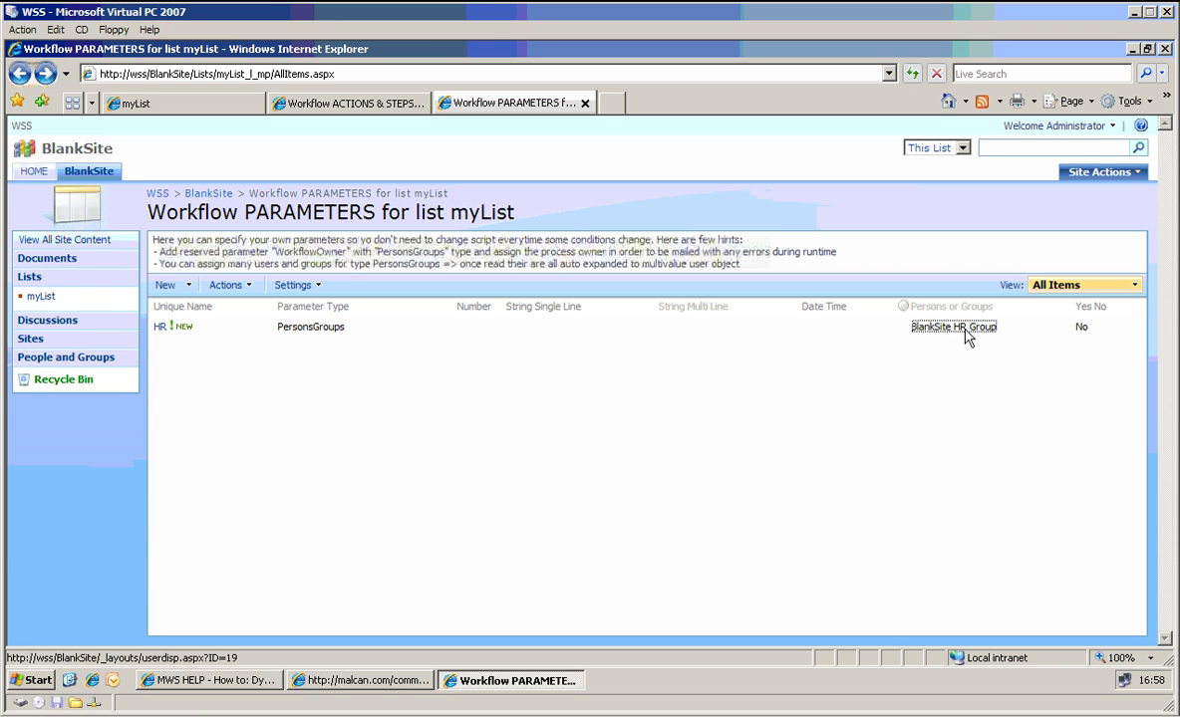
{"action": "left_click", "coordinate": [917, 328]}
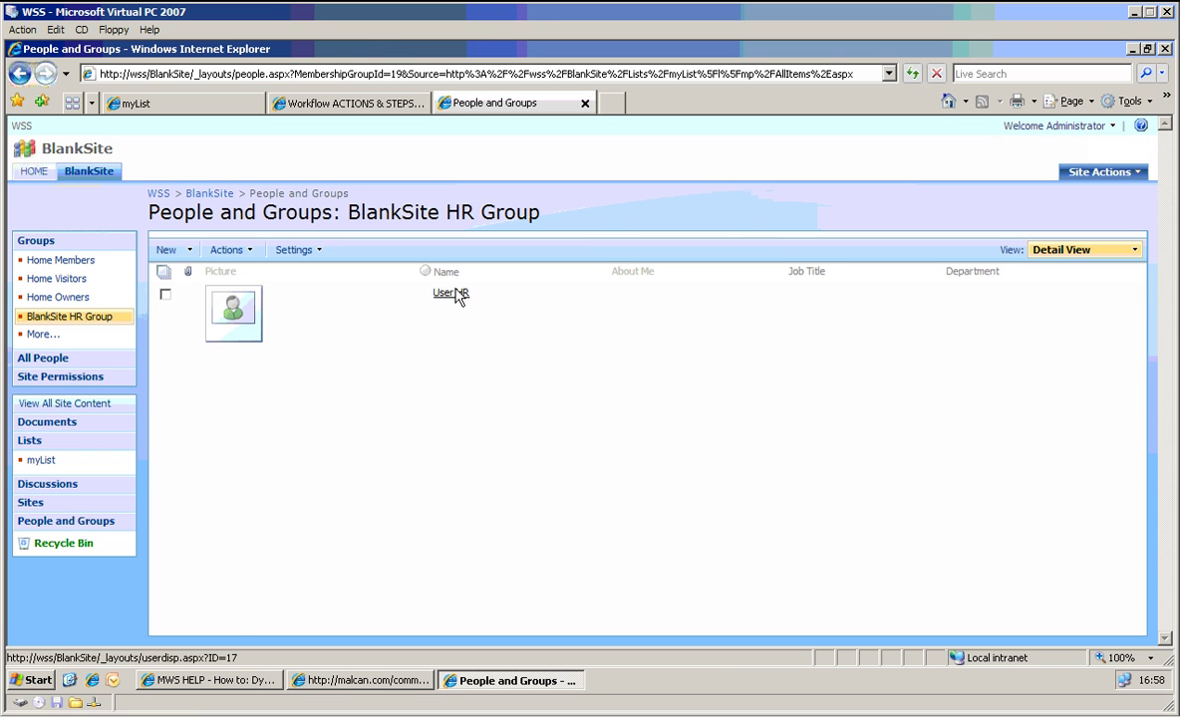
{"action": "left_click", "coordinate": [19, 73]}
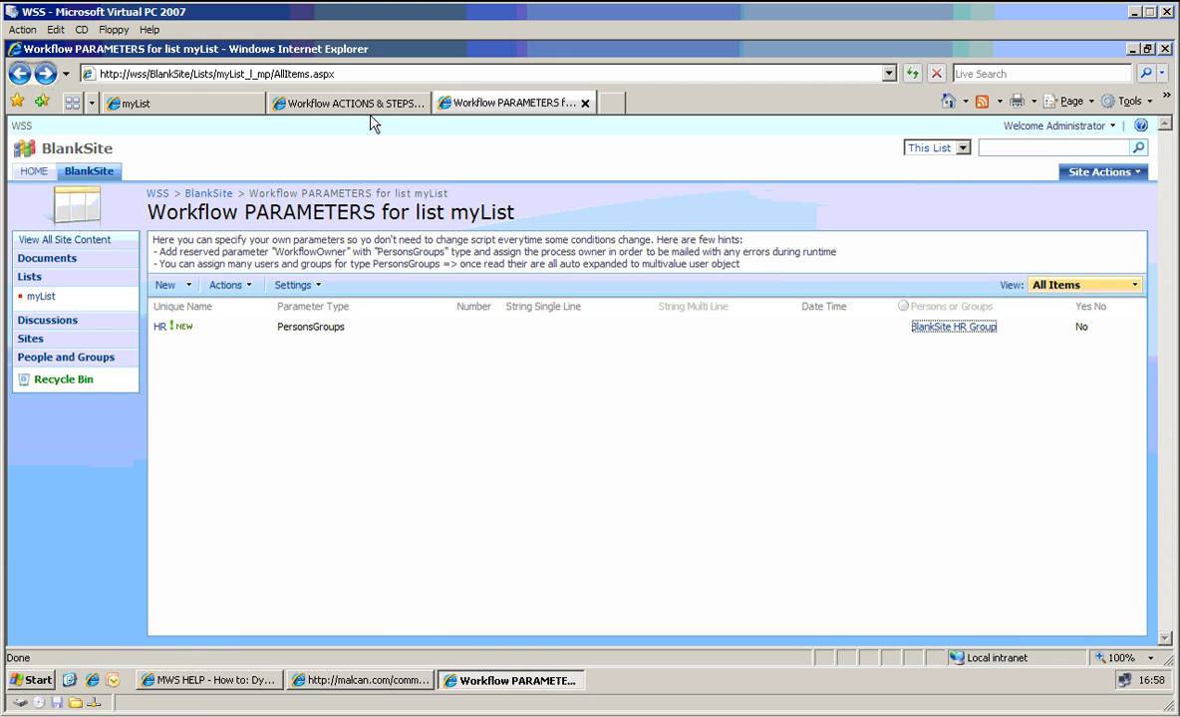
{"action": "left_click", "coordinate": [334, 104]}
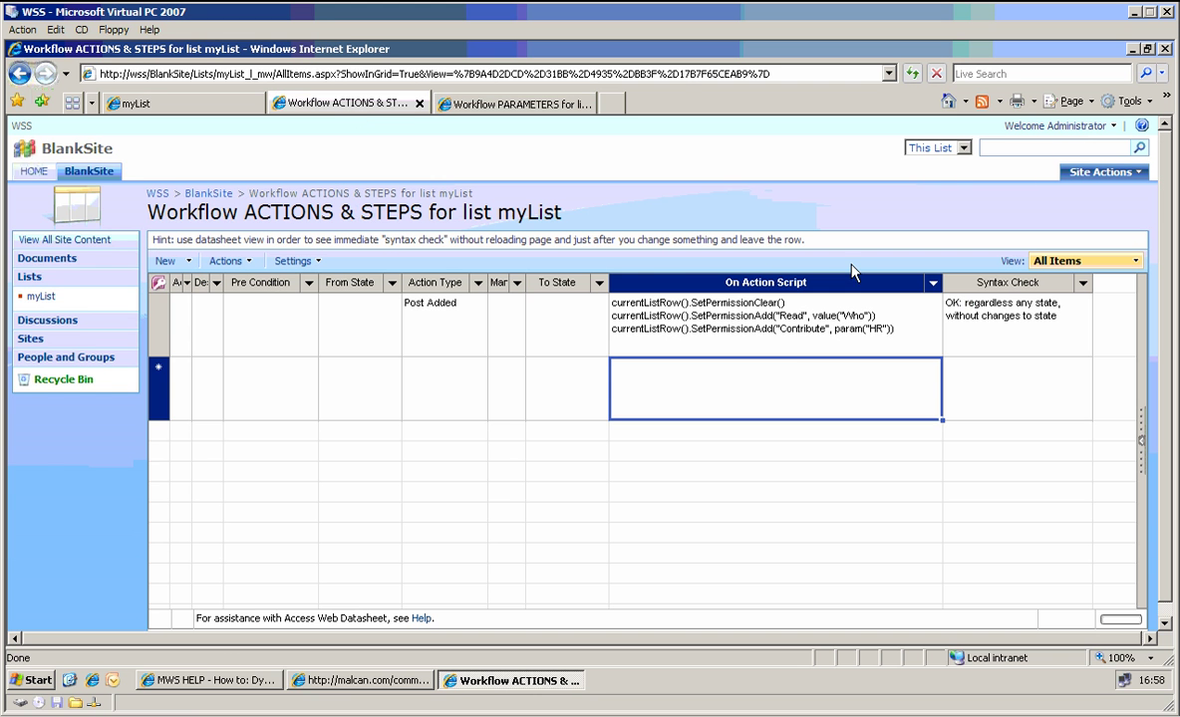
{"action": "left_click", "coordinate": [812, 341]}
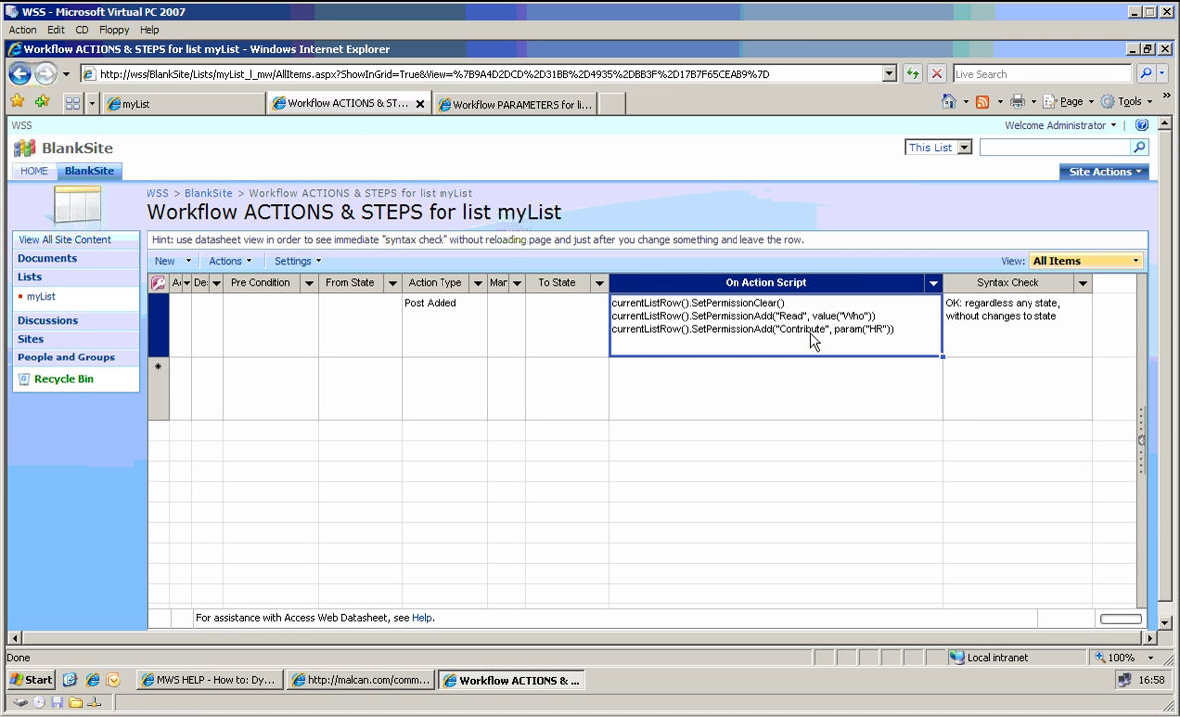
- Add a myList item titled with a user's name plus 'WITH MWS', with that user resolved in Who
{"action": "left_click", "coordinate": [207, 102]}
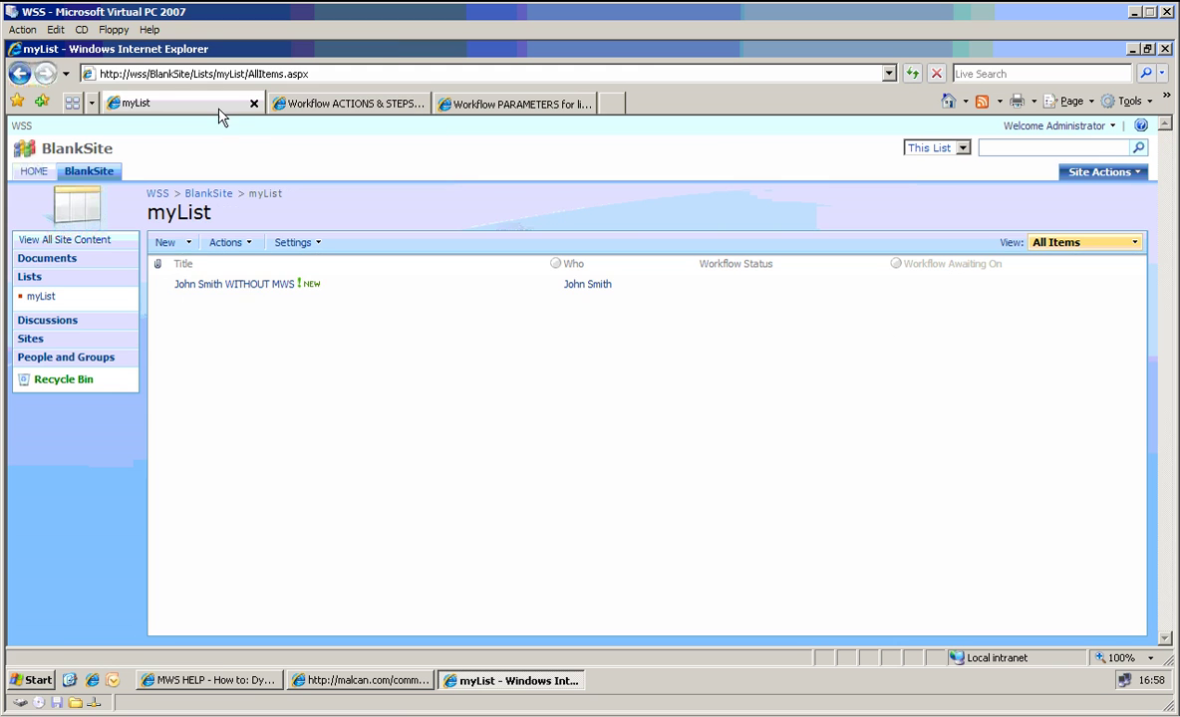
{"action": "left_click", "coordinate": [166, 244]}
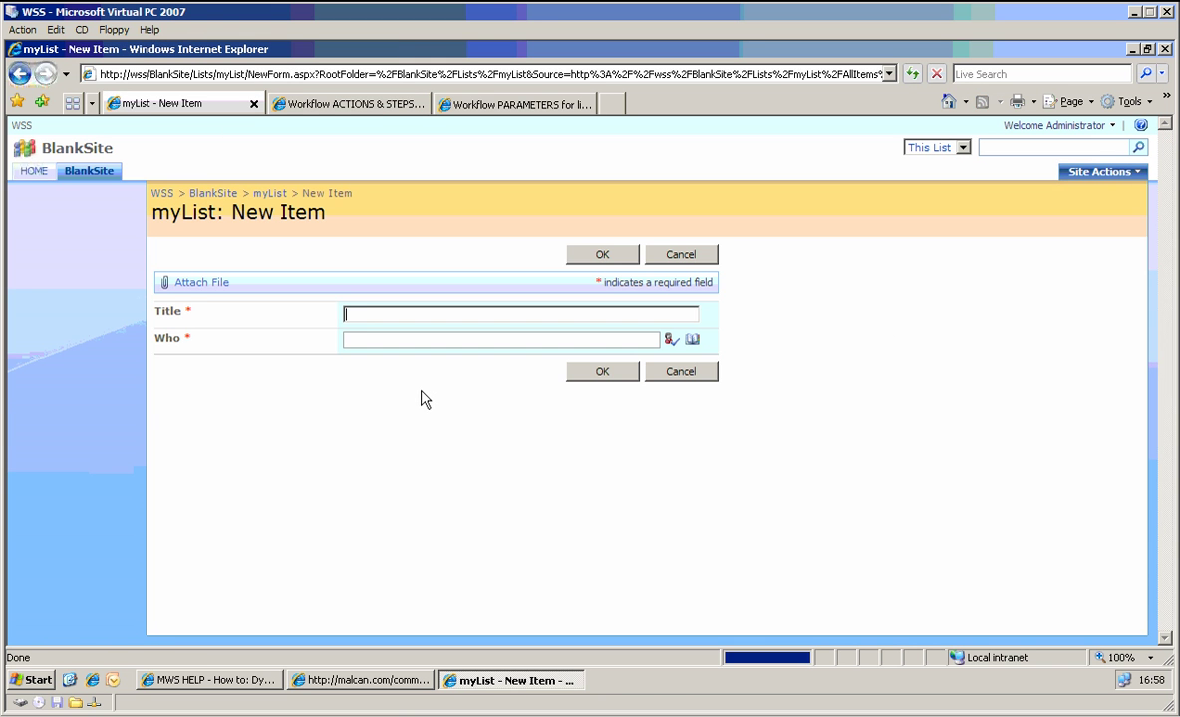
{"action": "type", "text": "John"}
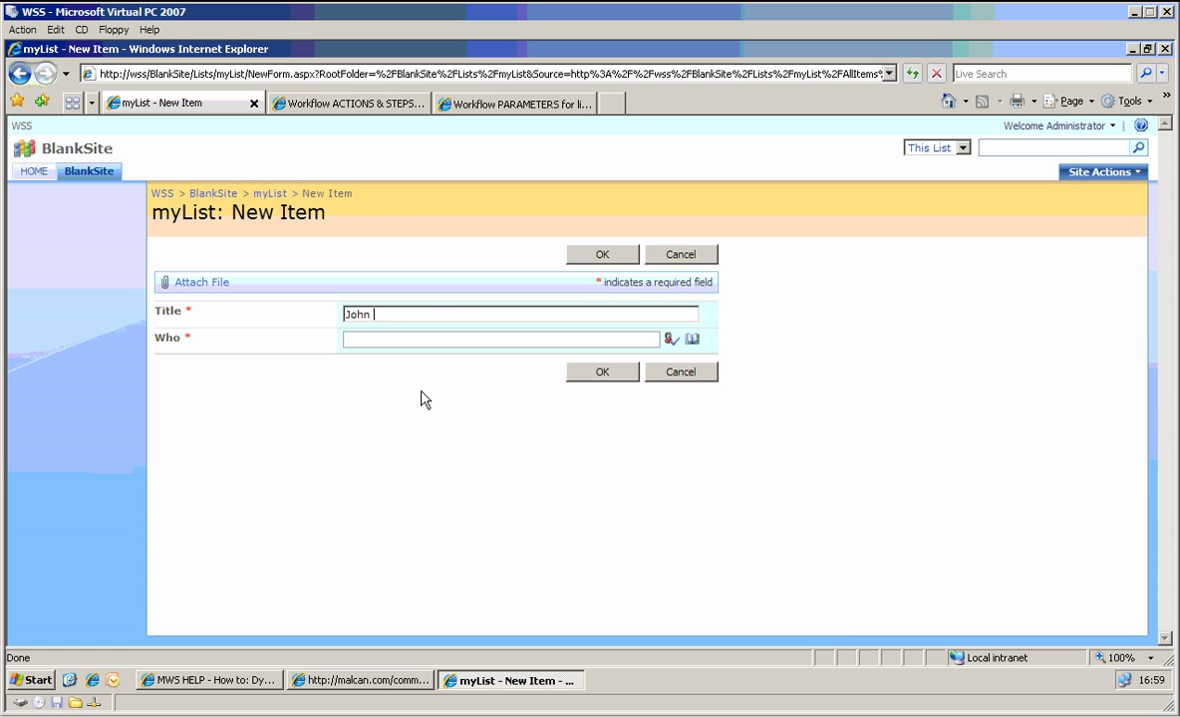
{"action": "type", "text": " Smith WITH MWS"}
{"action": "key", "text": "Tab"}
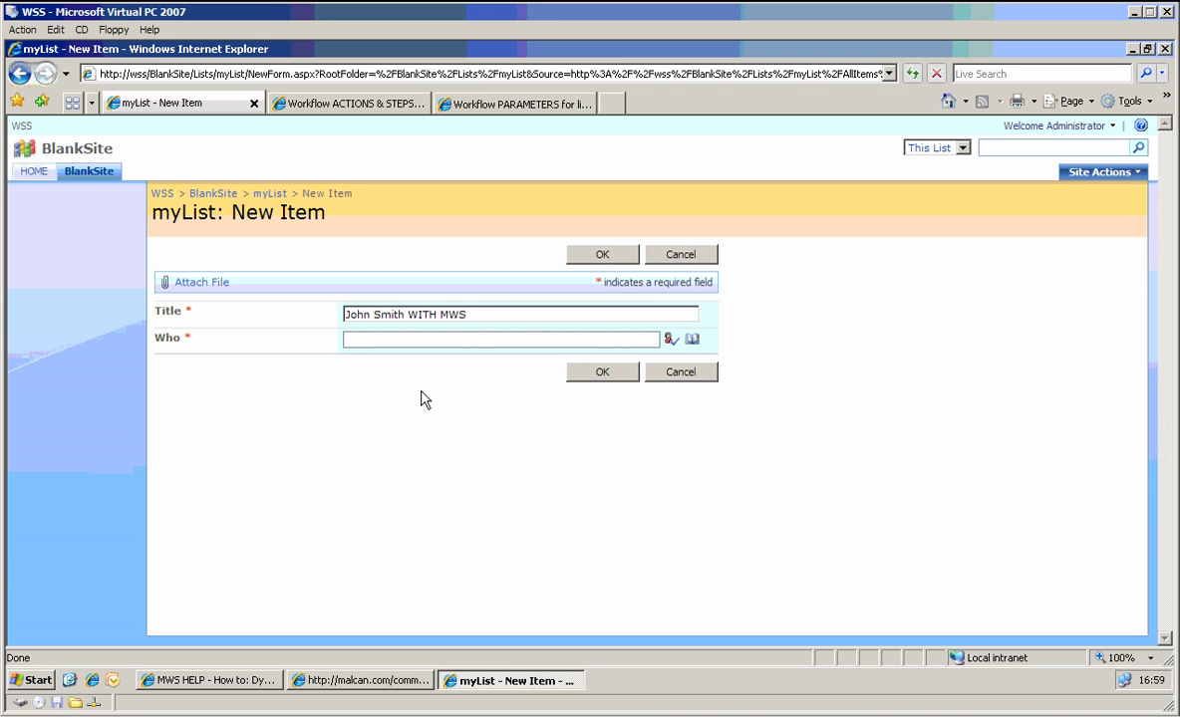
{"action": "type", "text": "john.smith"}
{"action": "key", "text": "ctrl+k"}
{"action": "left_click", "coordinate": [594, 257]}
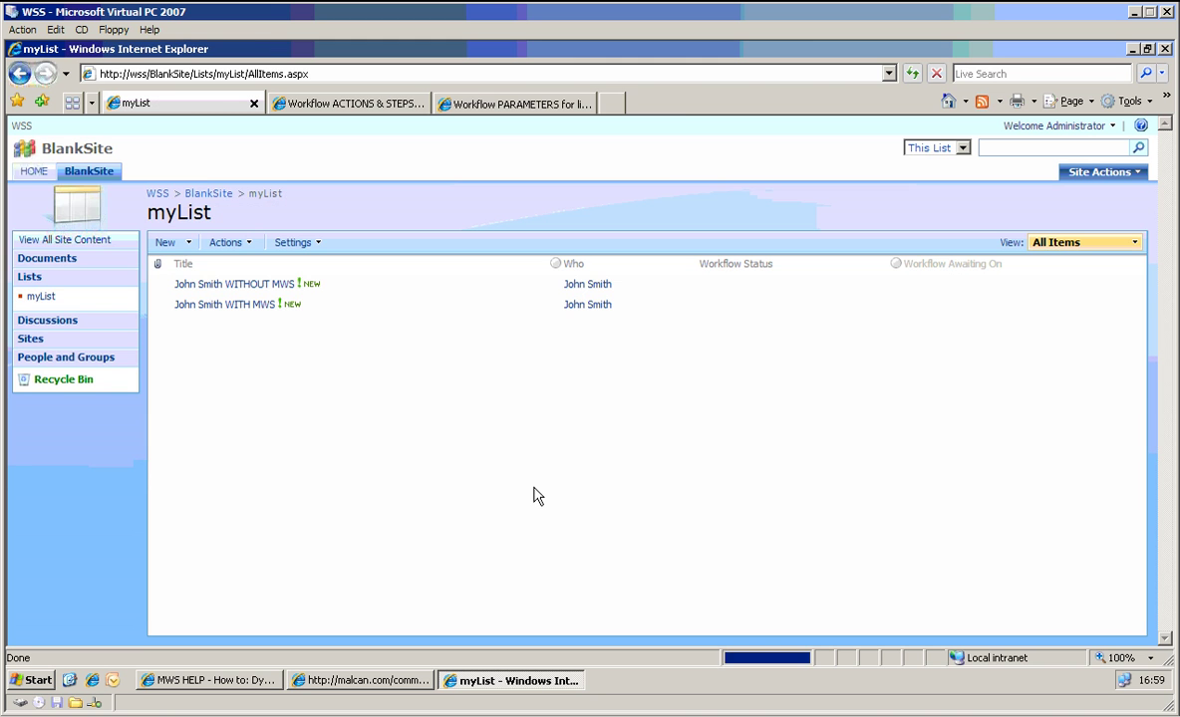
- Check the WITH MWS item's permissions show Read for Who and Contribute for HR
{"action": "mouse_move", "coordinate": [292, 315]}
{"action": "left_click", "coordinate": [539, 308]}
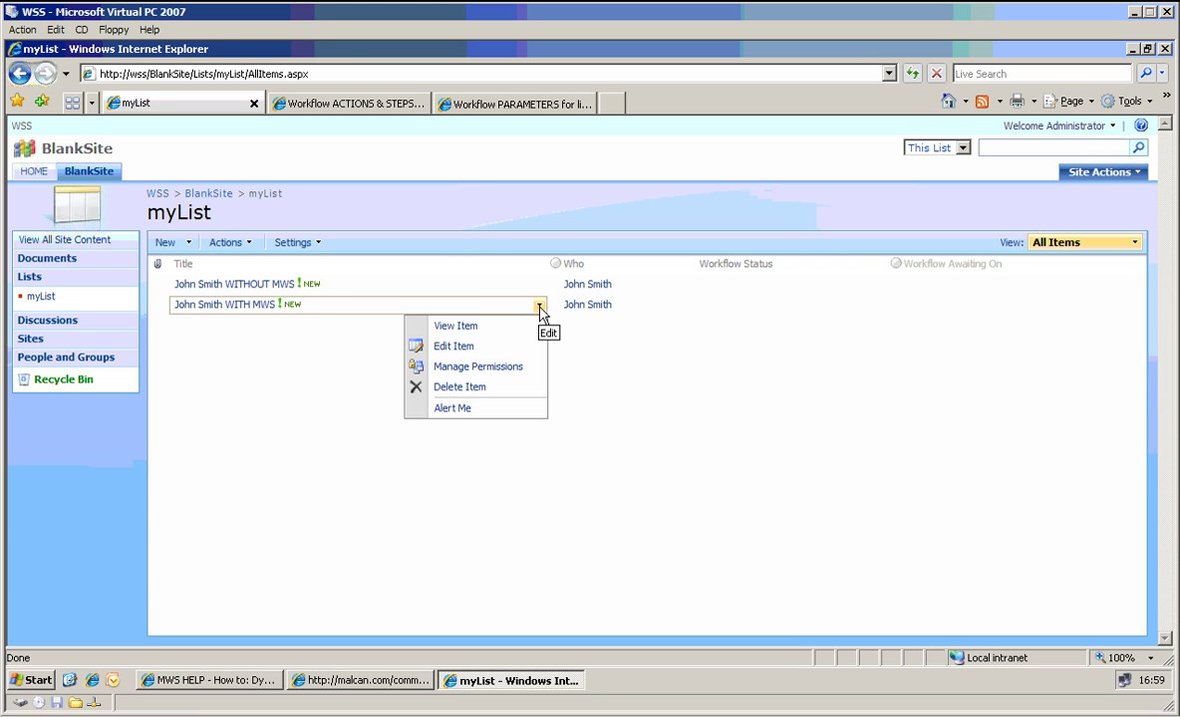
{"action": "left_click", "coordinate": [512, 372]}
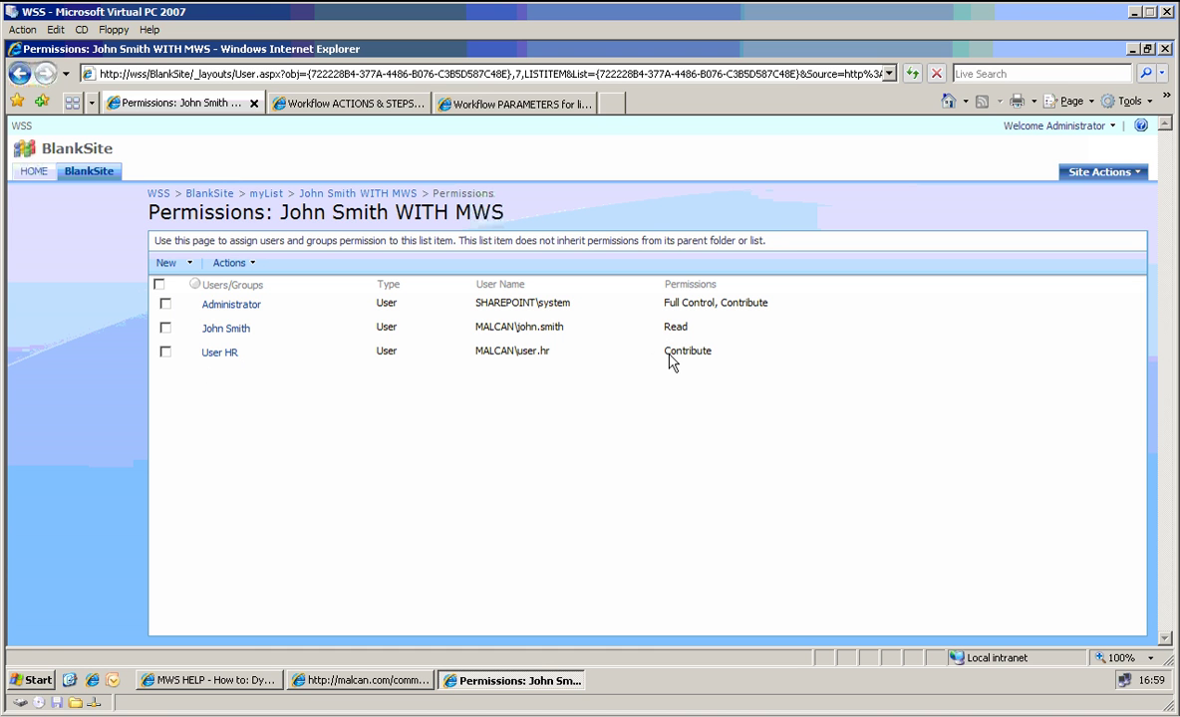
{"action": "left_click", "coordinate": [355, 111]}
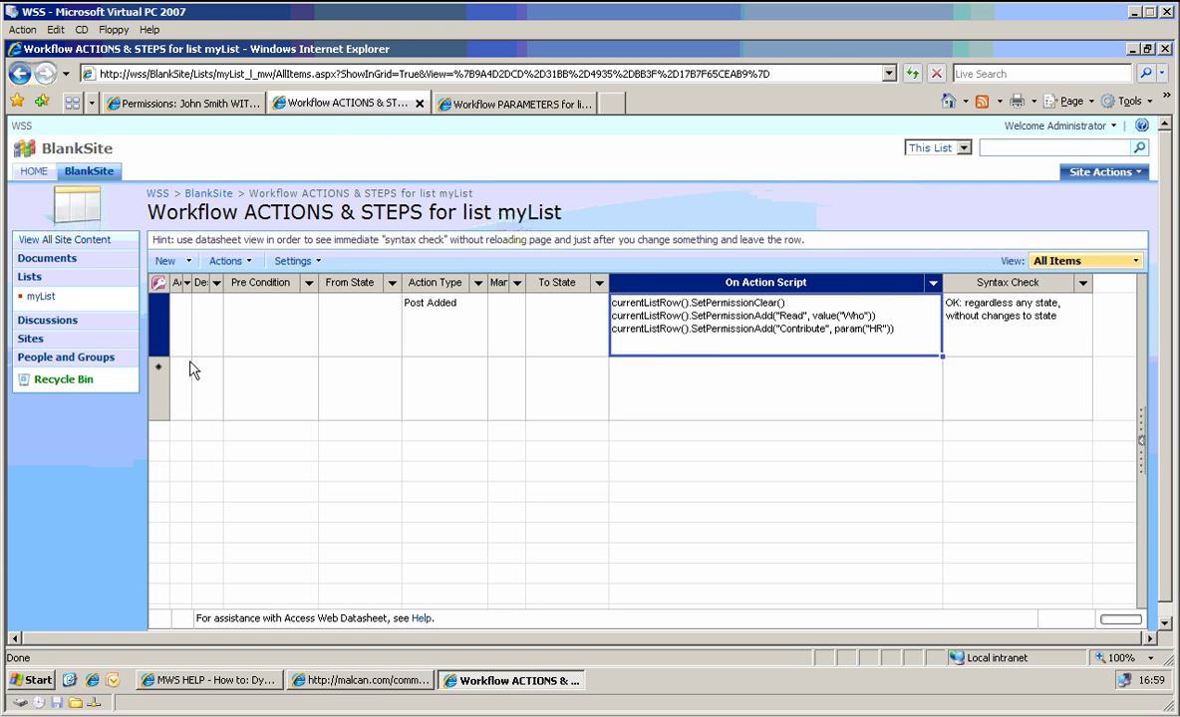
- Copy the Post Added row's action type and script into a new datasheet row
{"action": "left_click", "coordinate": [201, 106]}
{"action": "left_click", "coordinate": [19, 73]}
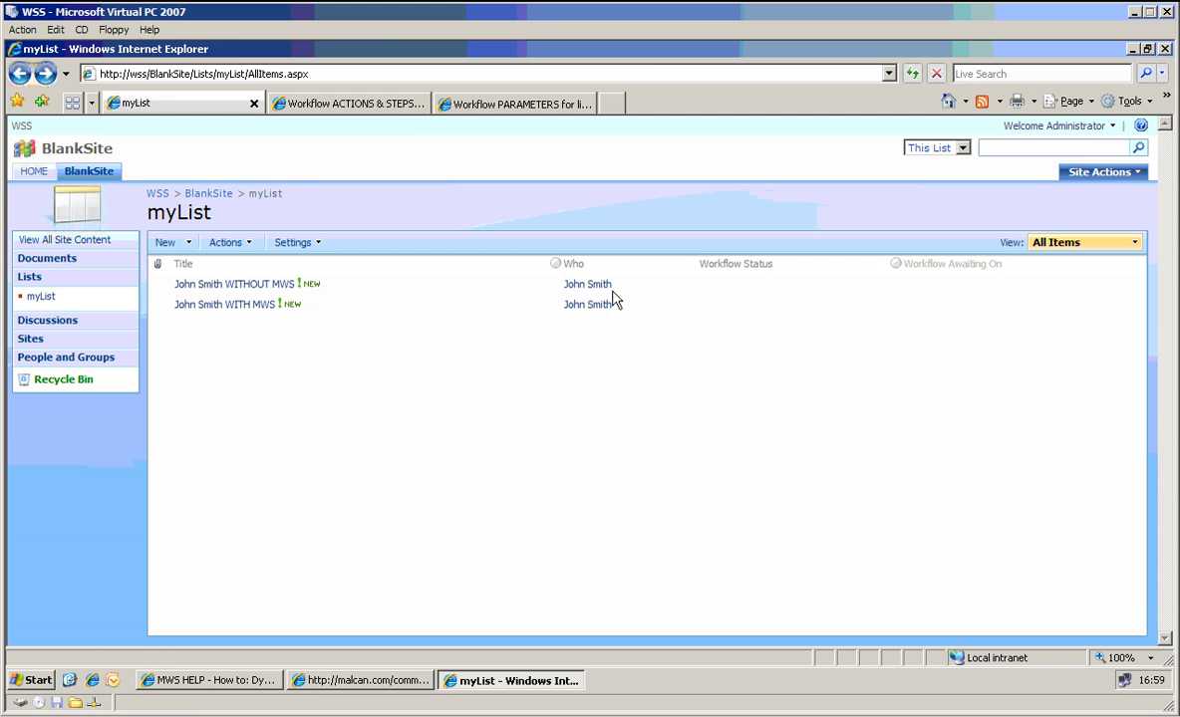
{"action": "left_click", "coordinate": [377, 103]}
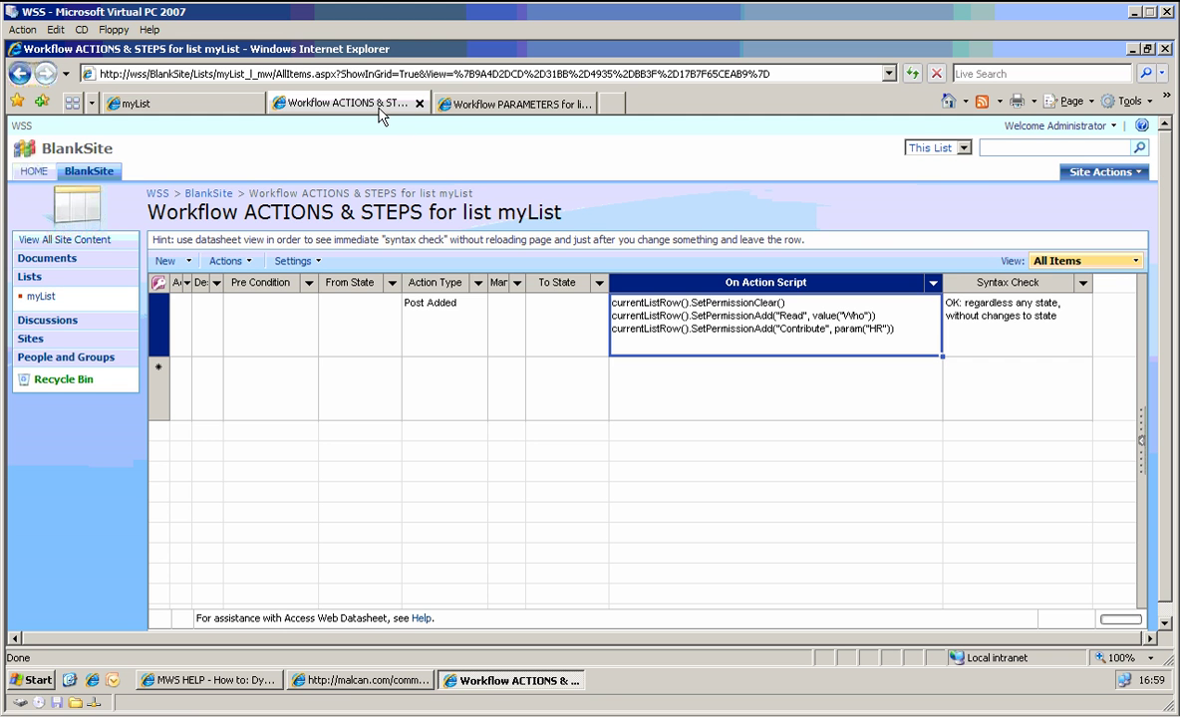
{"action": "left_click_drag", "start_coordinate": [428, 317], "coordinate": [675, 337]}
{"action": "key", "text": "ctrl+c"}
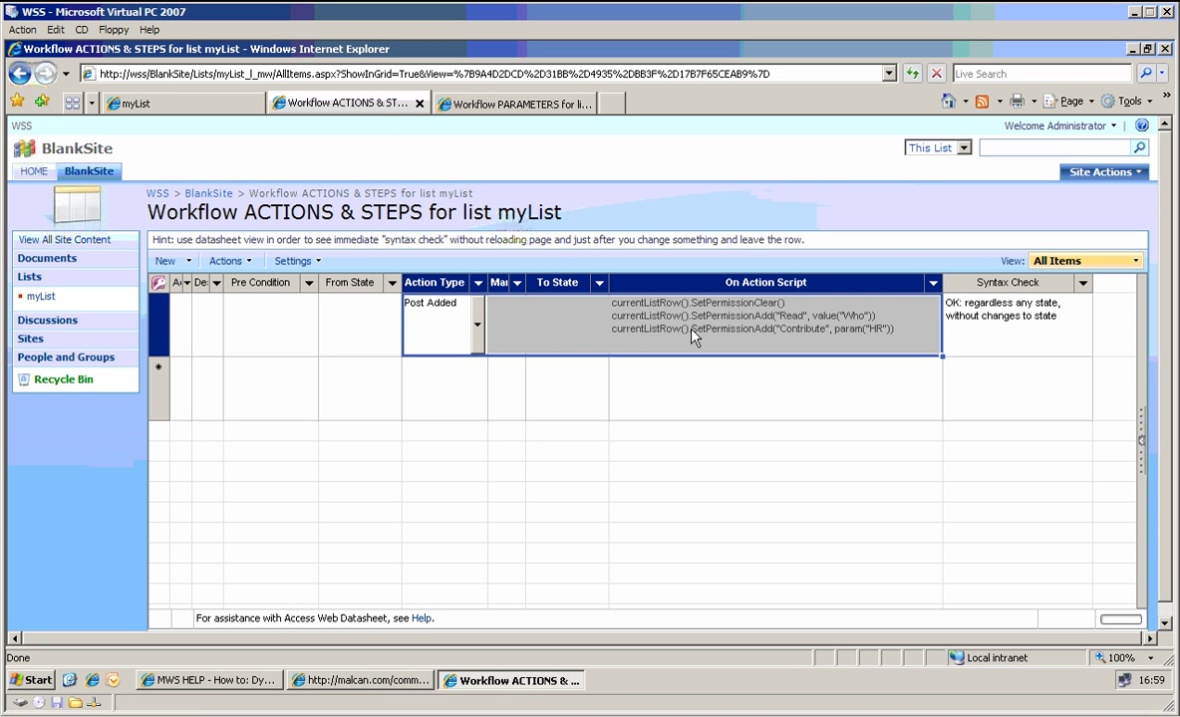
{"action": "left_click", "coordinate": [438, 388]}
{"action": "key", "text": "ctrl+v"}
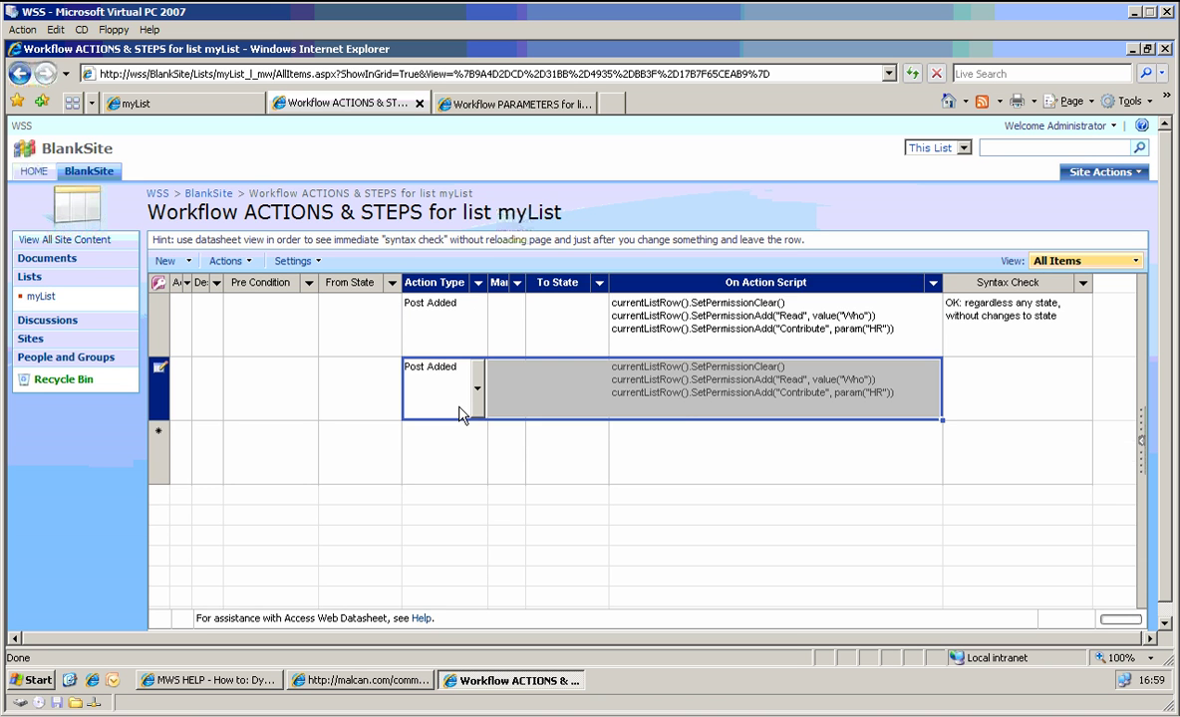
- Set the copied row's Action Type to Post Updated, keeping row 1 as Post Added
{"action": "left_click", "coordinate": [476, 389]}
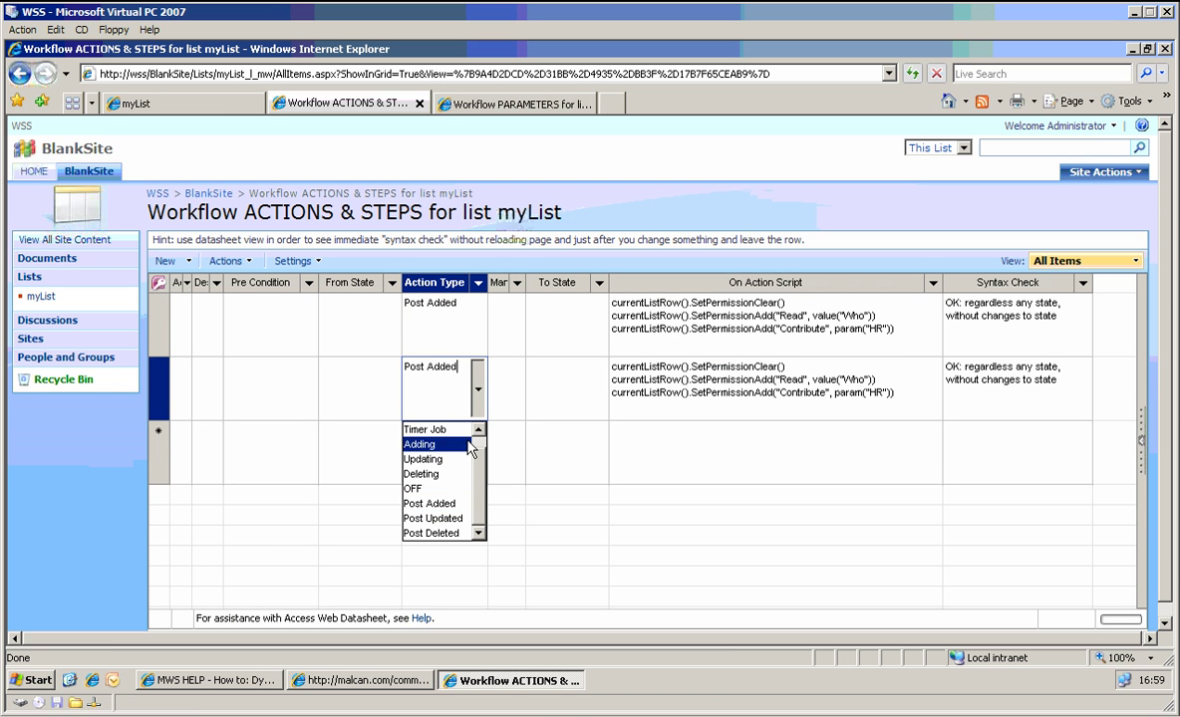
{"action": "left_click", "coordinate": [461, 518]}
{"action": "left_click", "coordinate": [411, 426]}
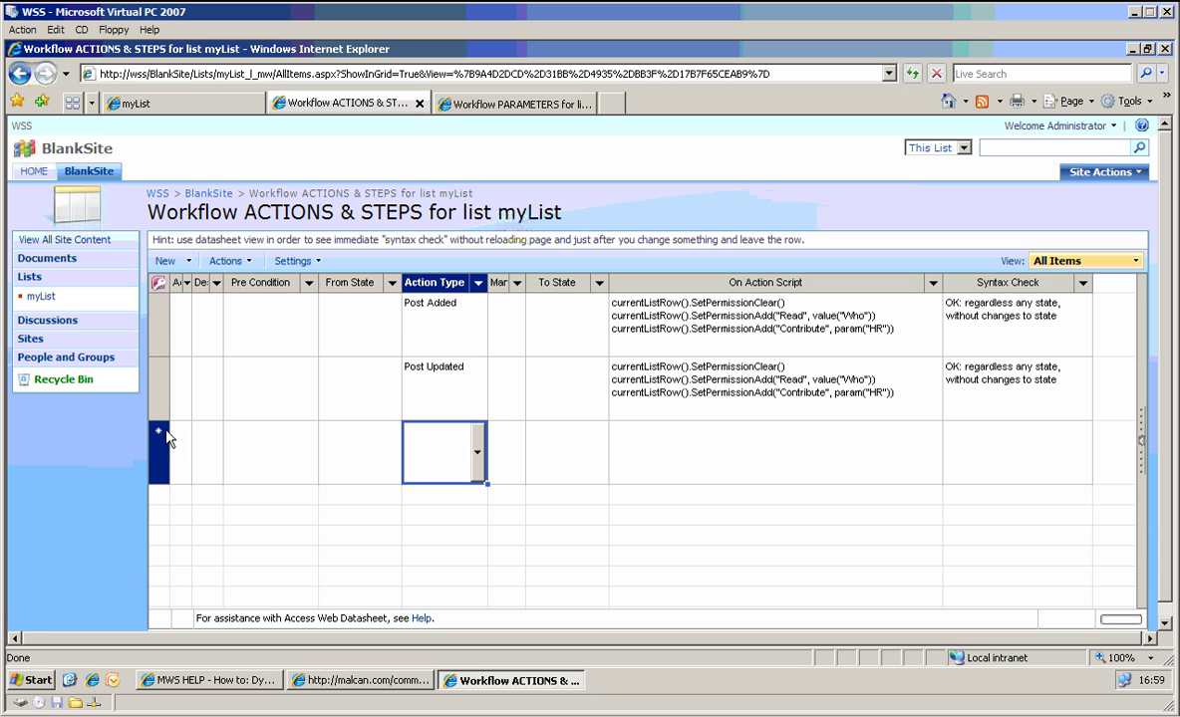
{"action": "left_click_drag", "start_coordinate": [166, 422], "coordinate": [166, 406]}
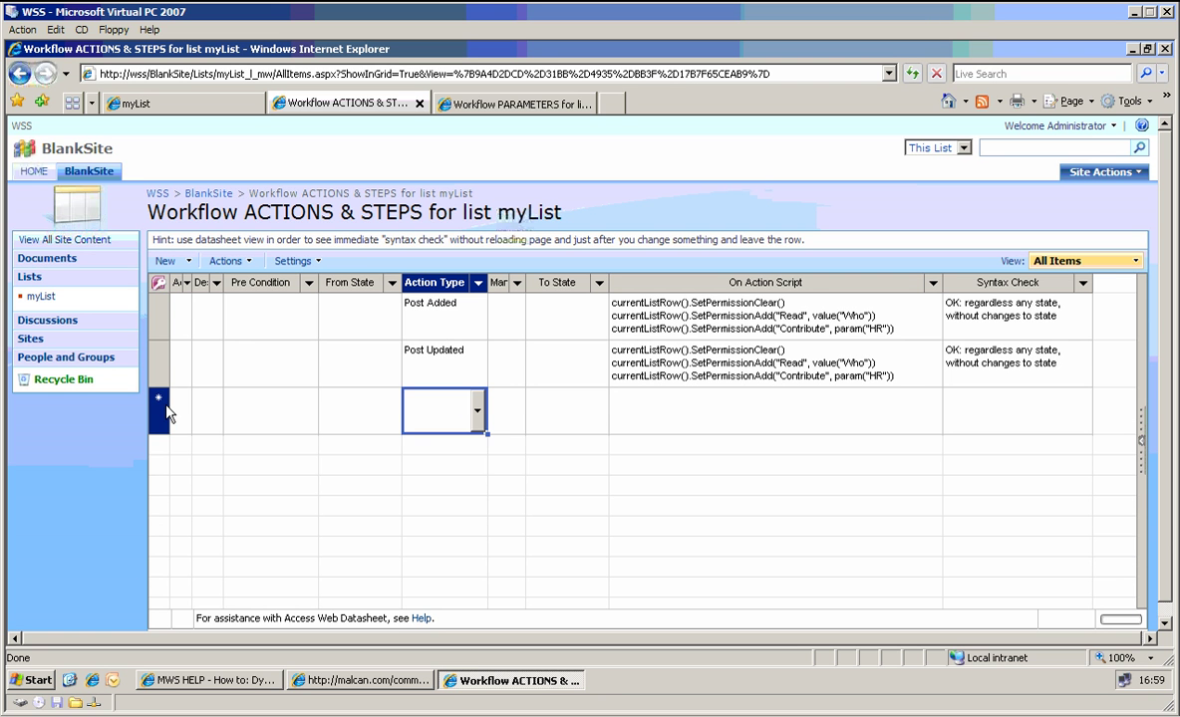
{"action": "left_click", "coordinate": [430, 309]}
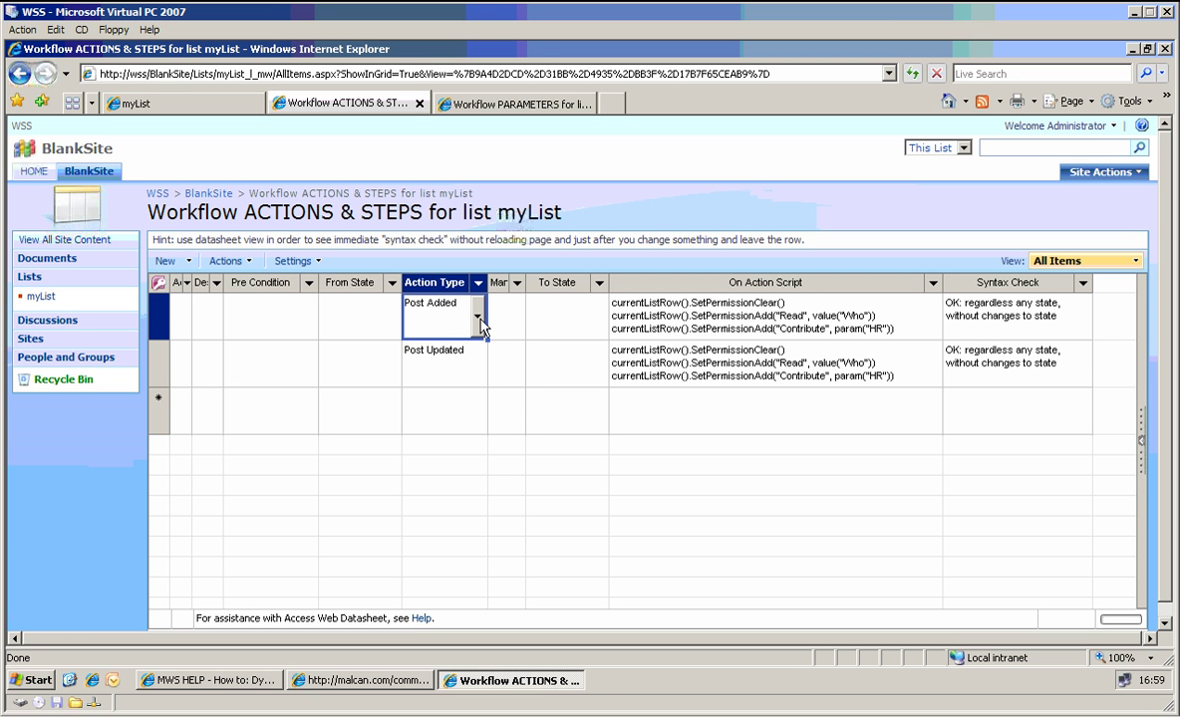
{"action": "left_click", "coordinate": [479, 318]}
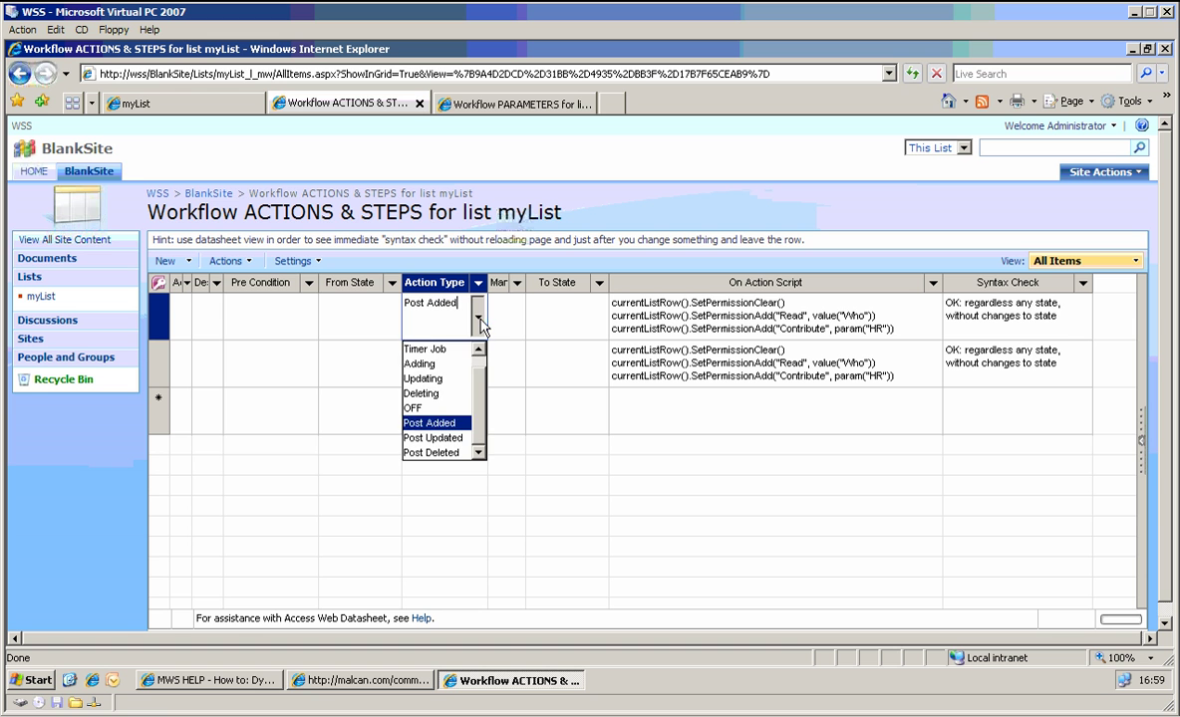
{"action": "key", "text": "Escape"}
{"action": "left_click", "coordinate": [448, 364]}
{"action": "key", "text": "Up"}
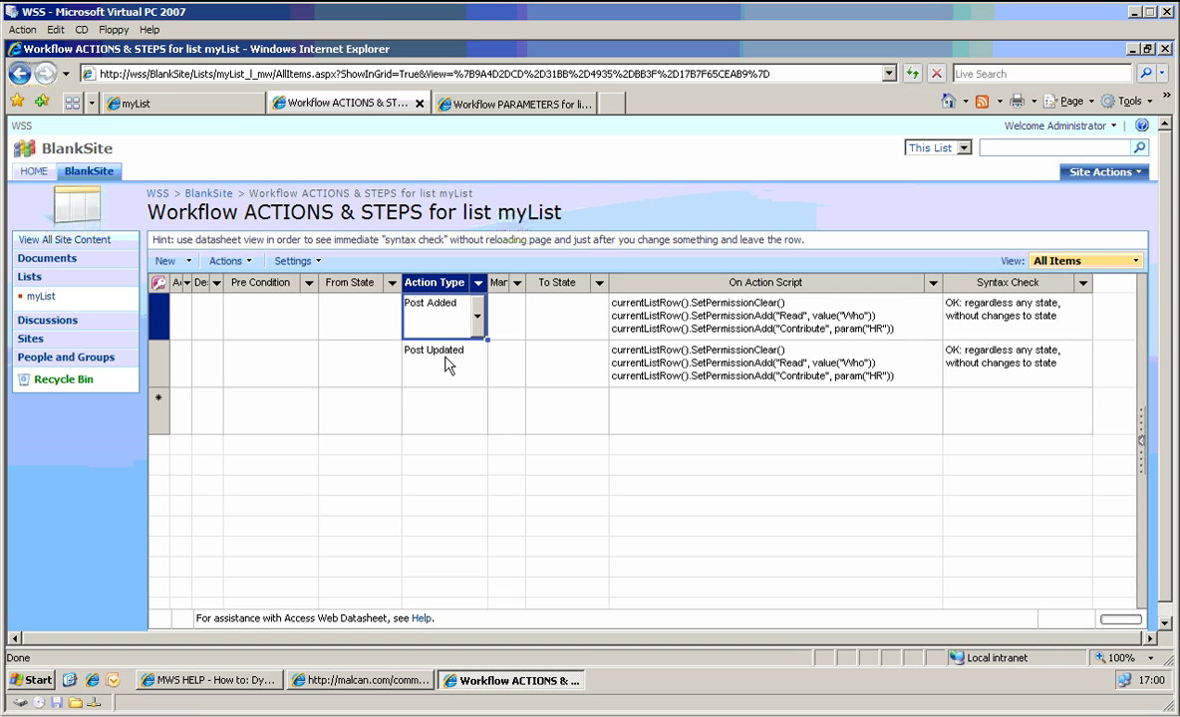
- Rename the first item's title, replacing 'WITHOUT' with 'NOW with' so it reads NOW with MWS
{"action": "left_click", "coordinate": [225, 104]}
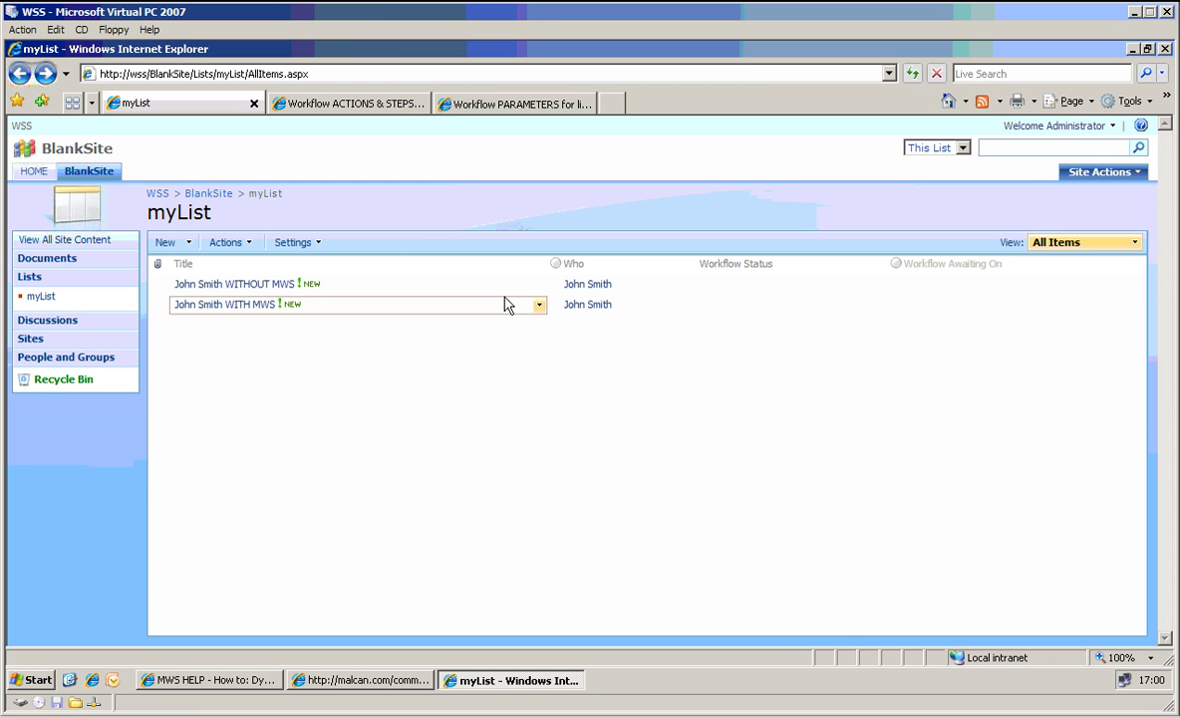
{"action": "left_click", "coordinate": [539, 285]}
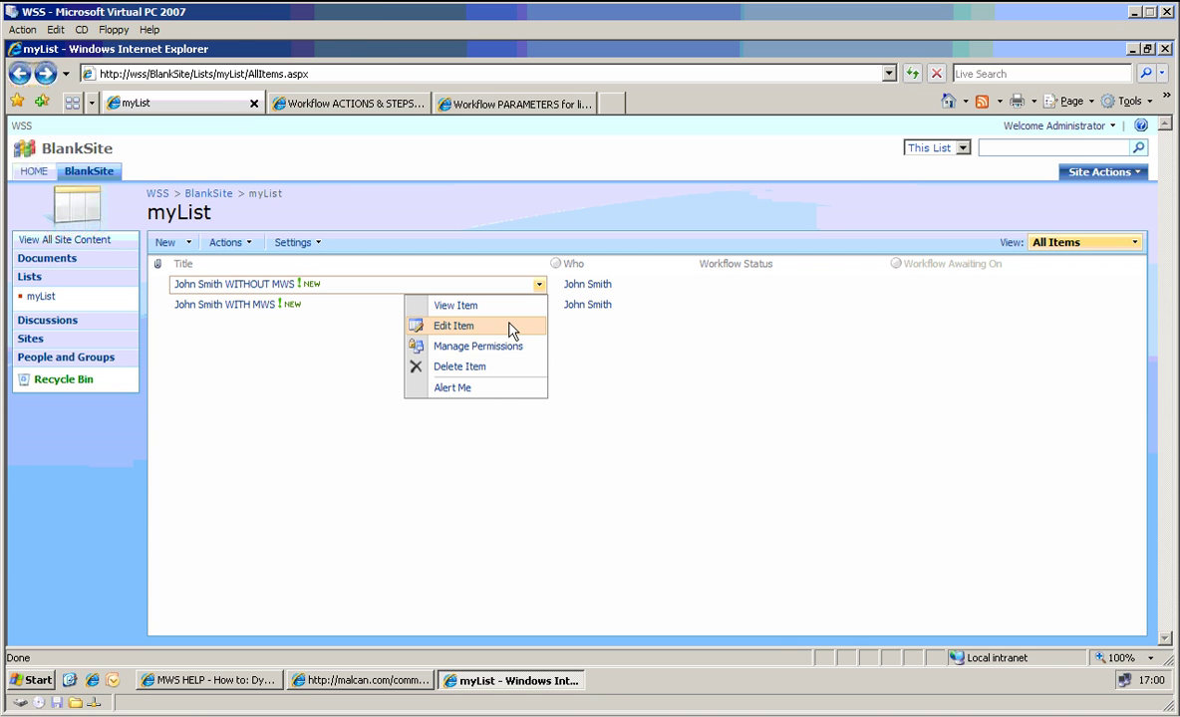
{"action": "left_click", "coordinate": [512, 327]}
{"action": "left_click", "coordinate": [453, 315]}
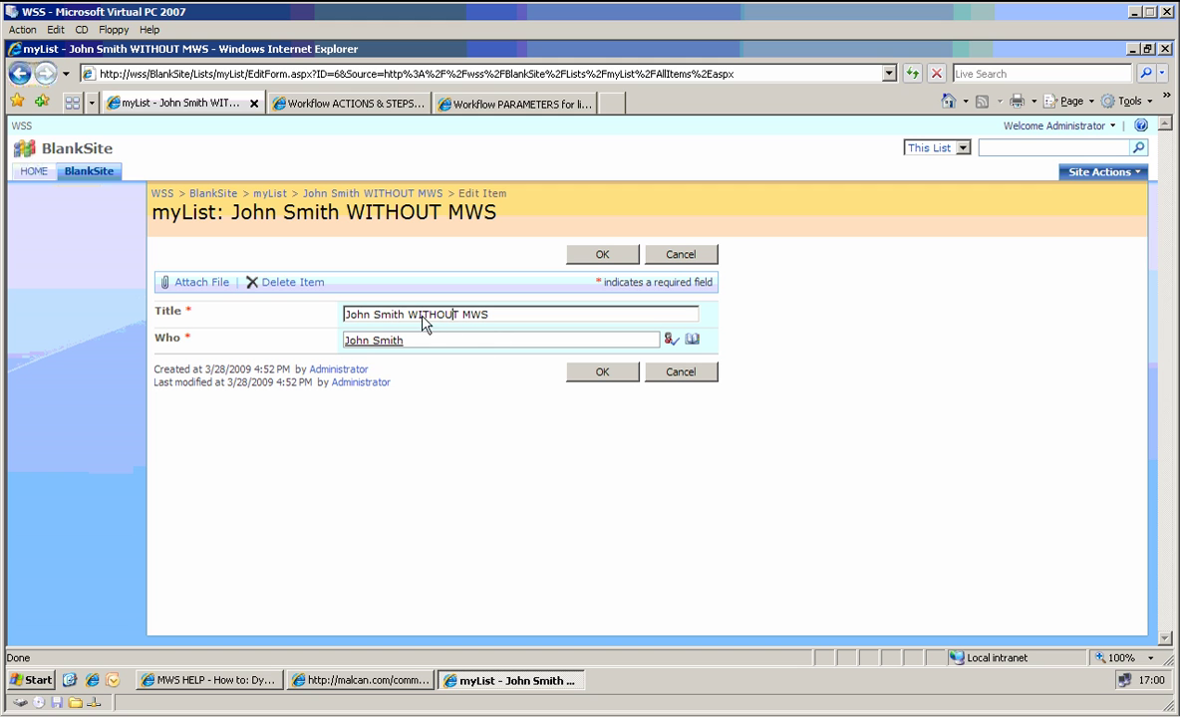
{"action": "double_click", "coordinate": [426, 322]}
{"action": "type", "text": "NOW with"}
{"action": "left_click", "coordinate": [594, 257]}
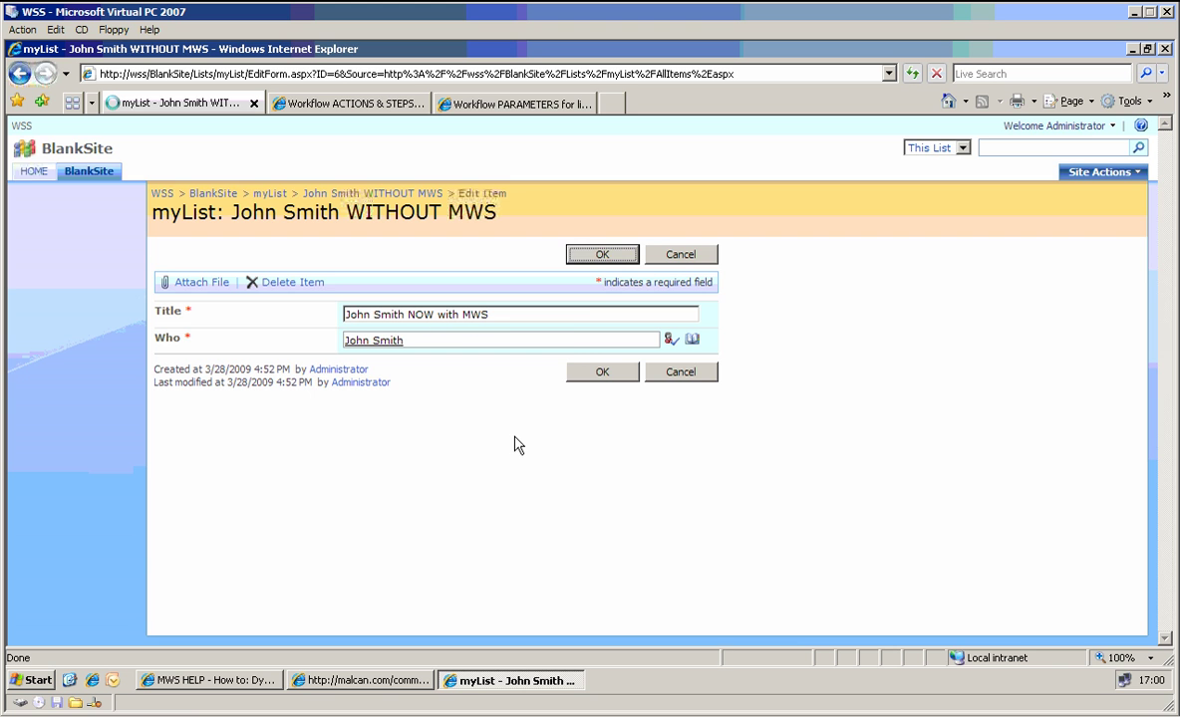
- Check the renamed item's permissions now give Read to Who and Contribute to HR
{"action": "left_click", "coordinate": [539, 283]}
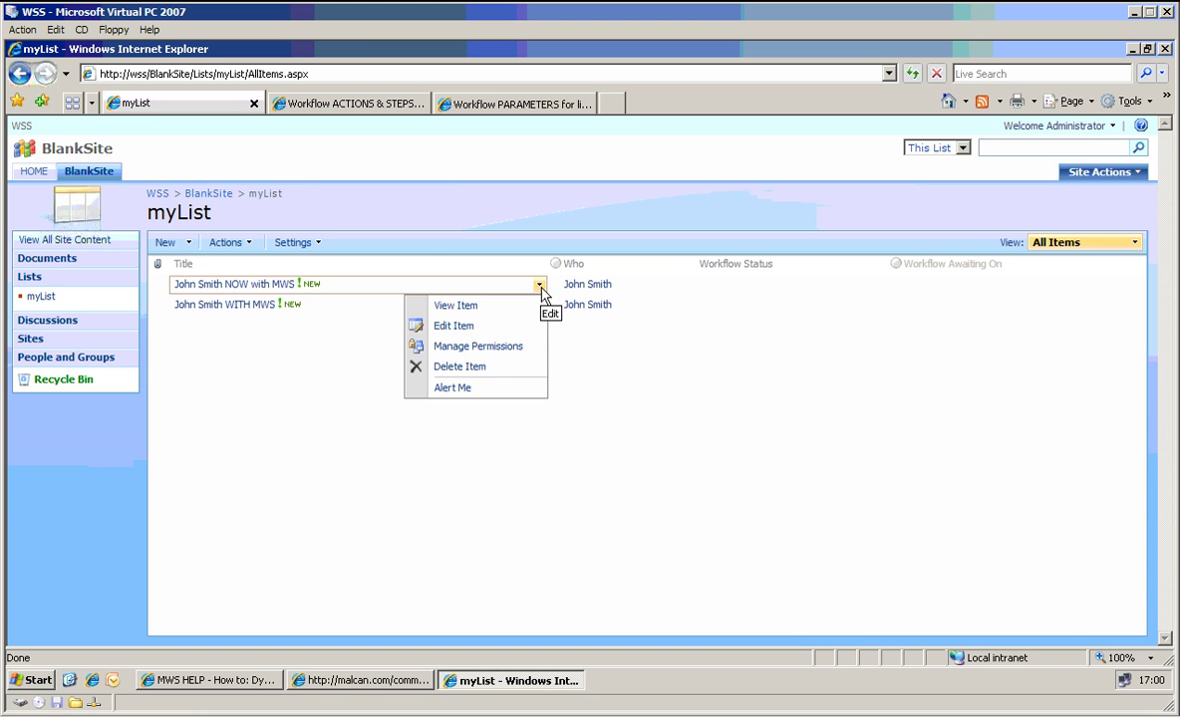
{"action": "left_click", "coordinate": [517, 351]}
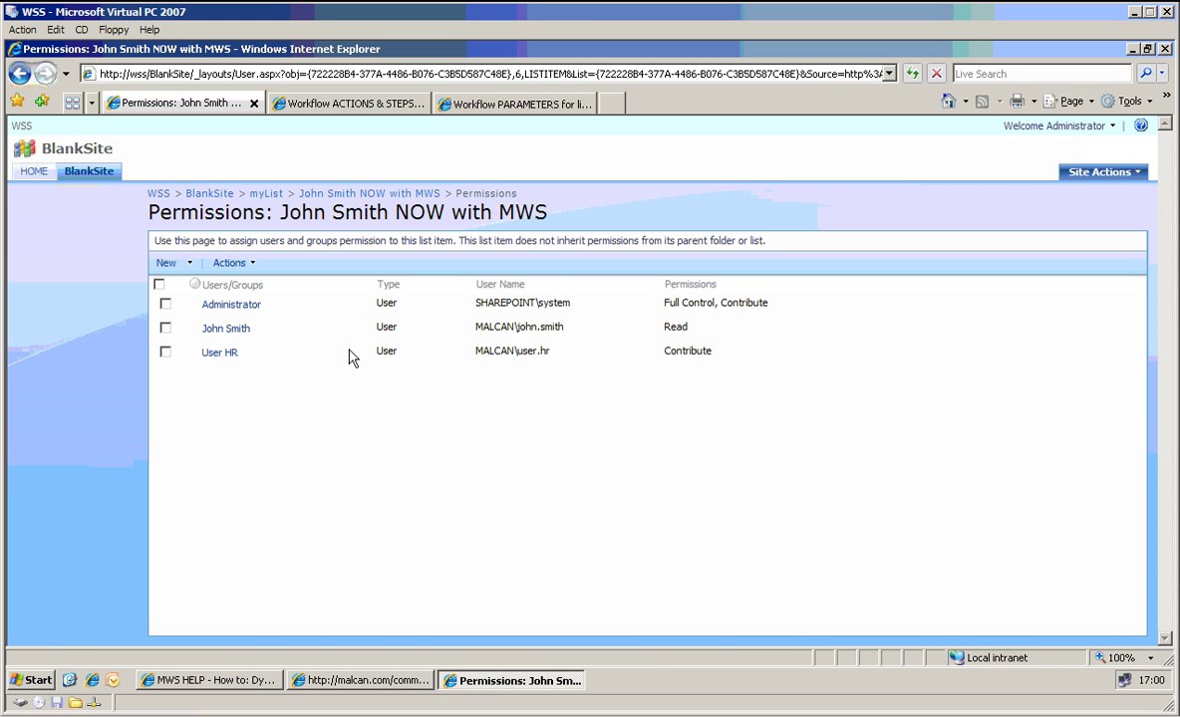
{"action": "left_click", "coordinate": [20, 77]}
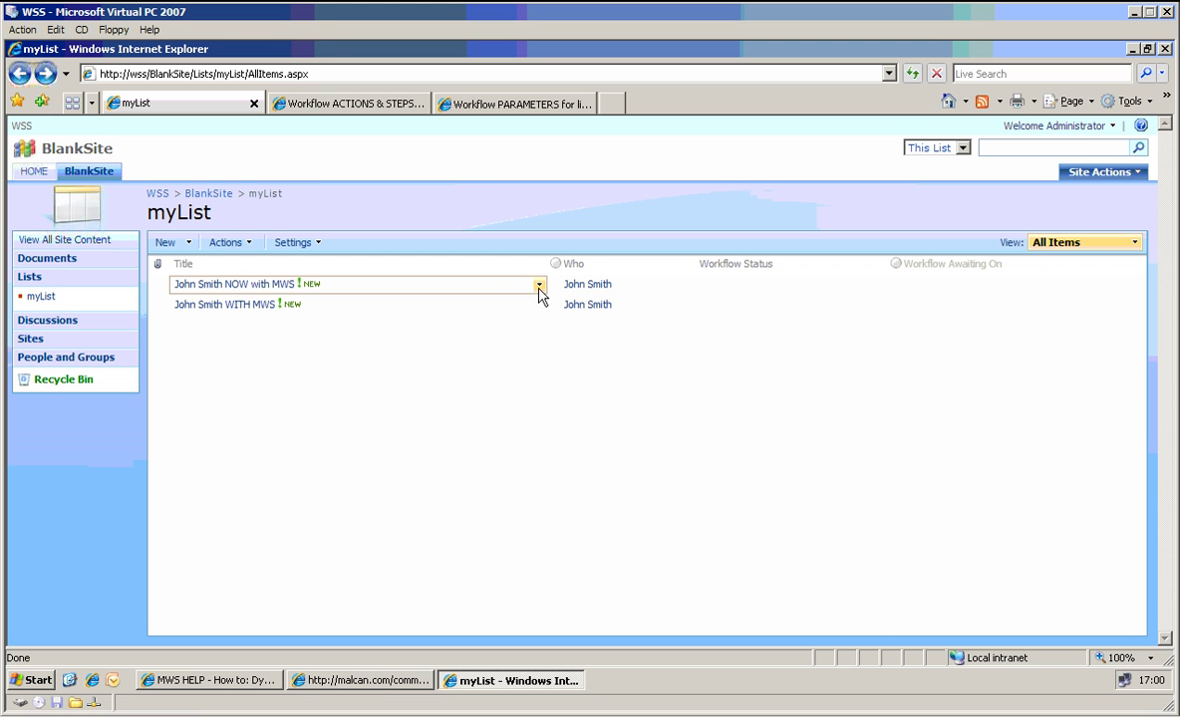
- Edit the NOW with MWS item: retitle it 'JK', set Who to another user's login, and save
{"action": "left_click", "coordinate": [539, 285]}
{"action": "left_click", "coordinate": [513, 327]}
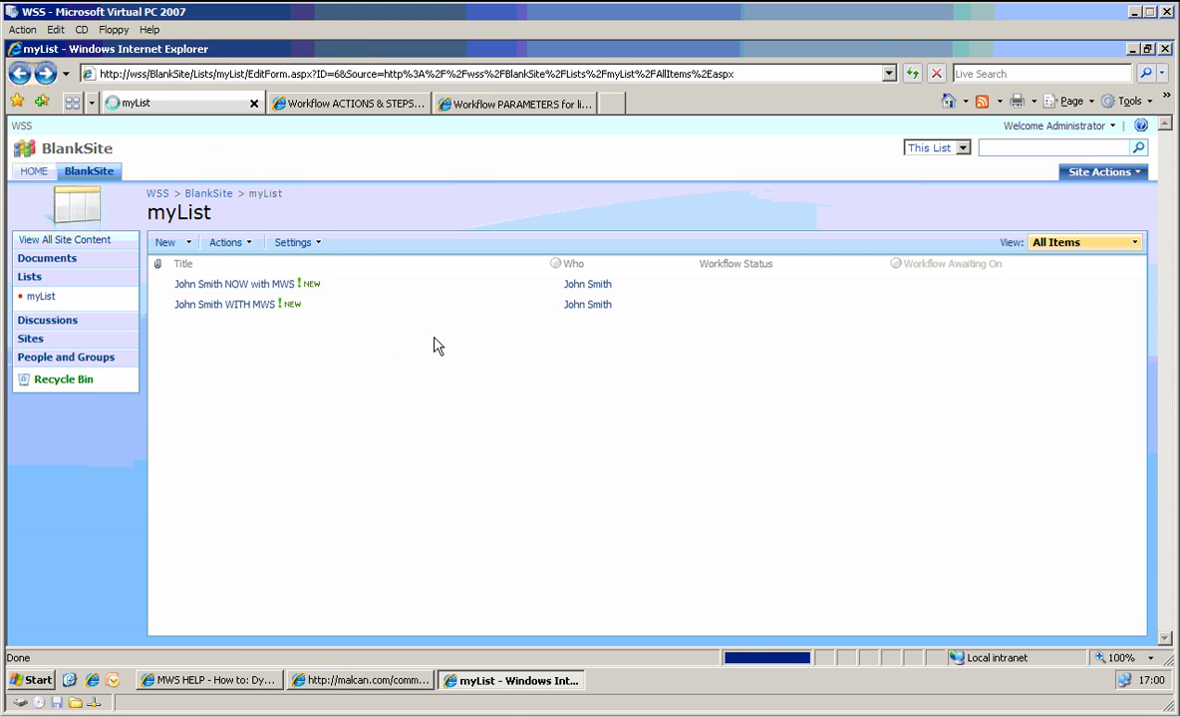
{"action": "left_click_drag", "start_coordinate": [505, 321], "coordinate": [252, 318]}
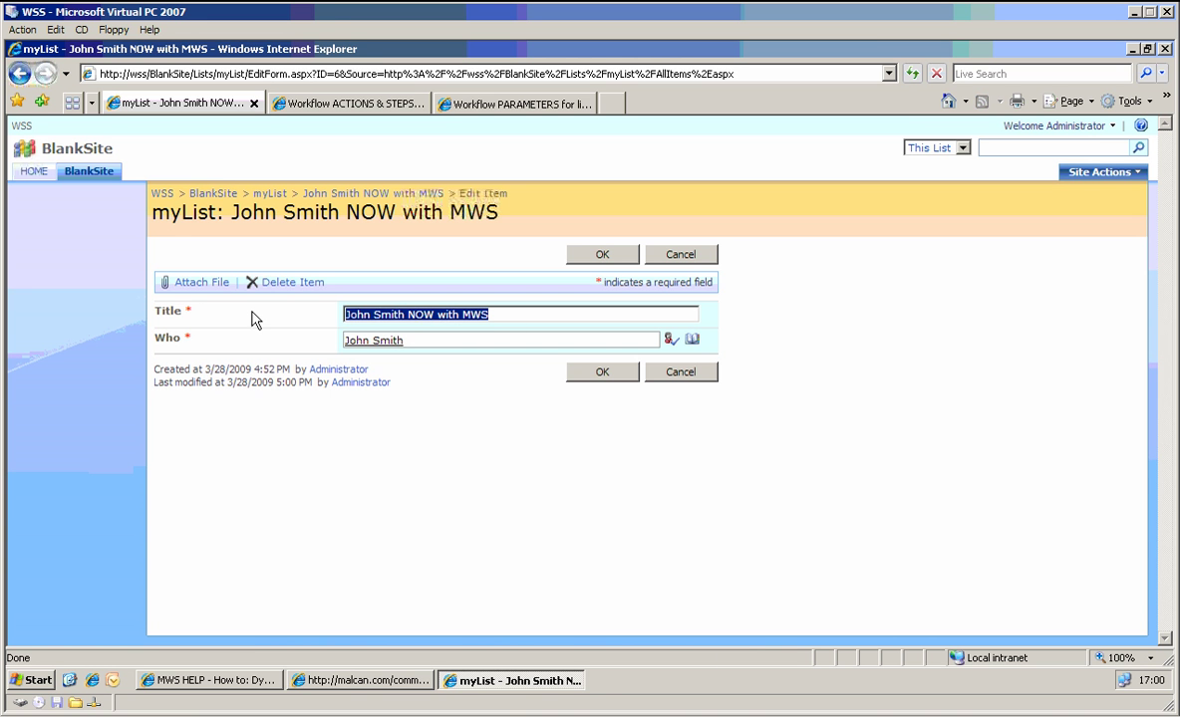
{"action": "type", "text": "JK"}
{"action": "key", "text": "Tab"}
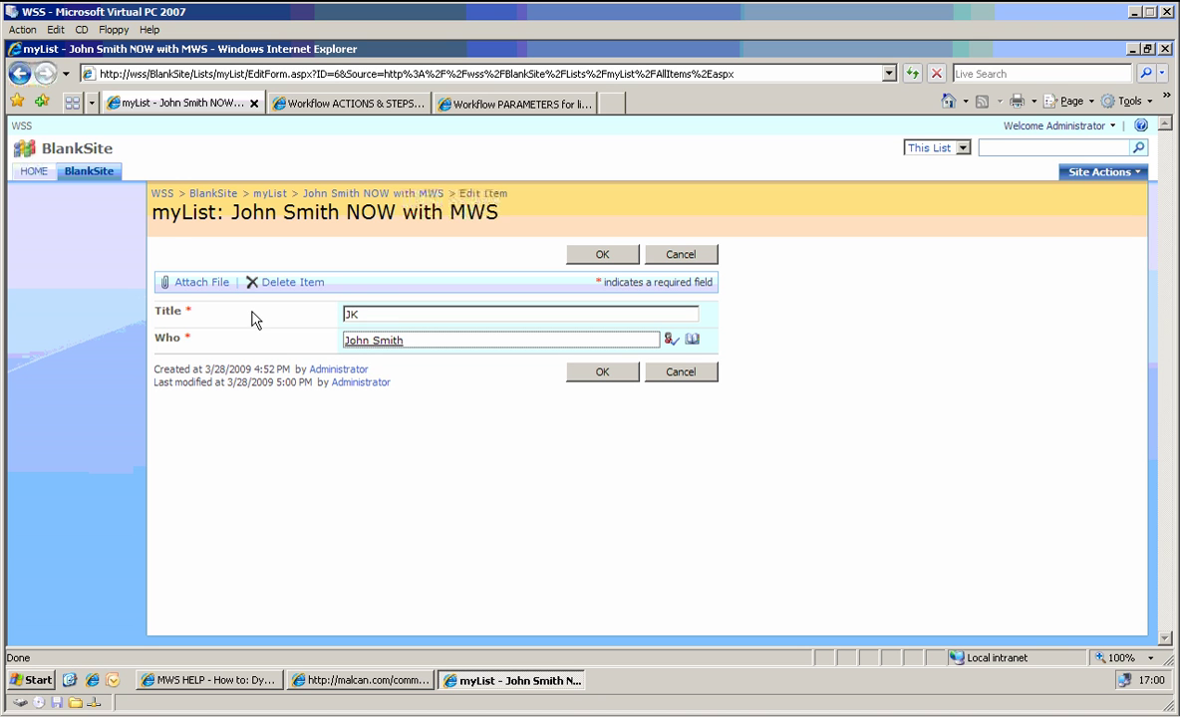
{"action": "key", "text": "shift+End"}
{"action": "type", "text": "jan"}
{"action": "type", "text": ".kowalk"}
{"action": "type", "text": "ki"}
{"action": "left_click", "coordinate": [600, 255]}
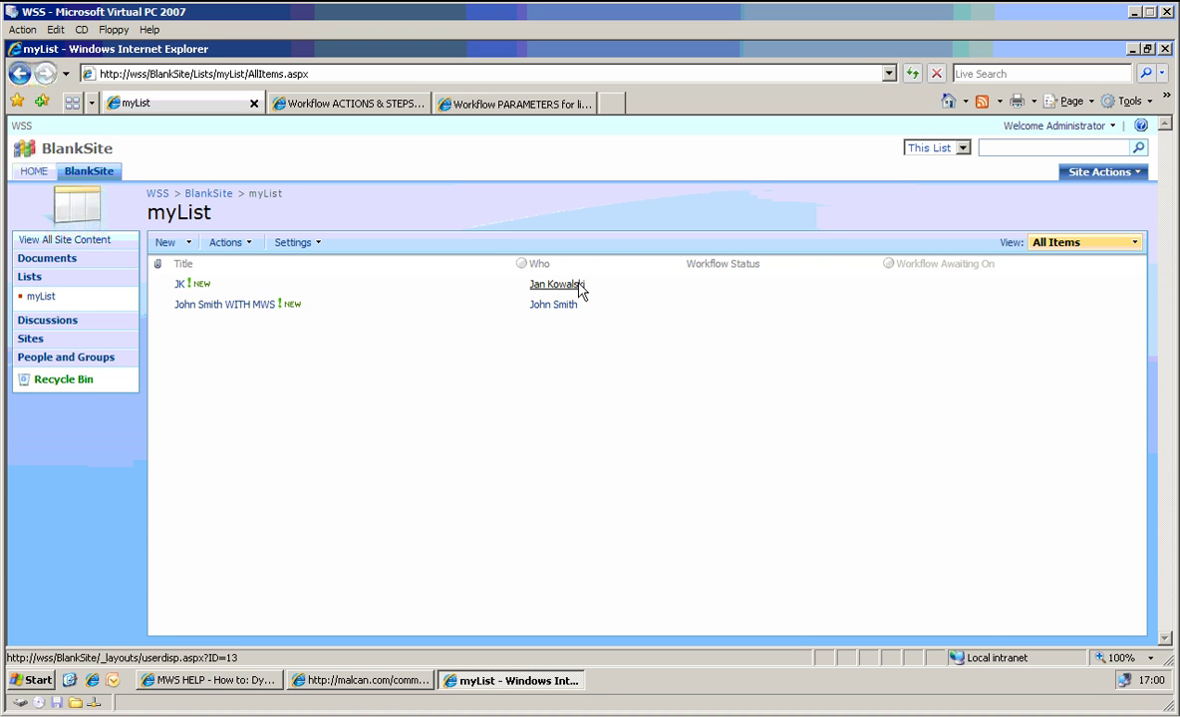
- Sign in as the JK item's assigned user via Sign in as Different User
{"action": "left_click", "coordinate": [1081, 127]}
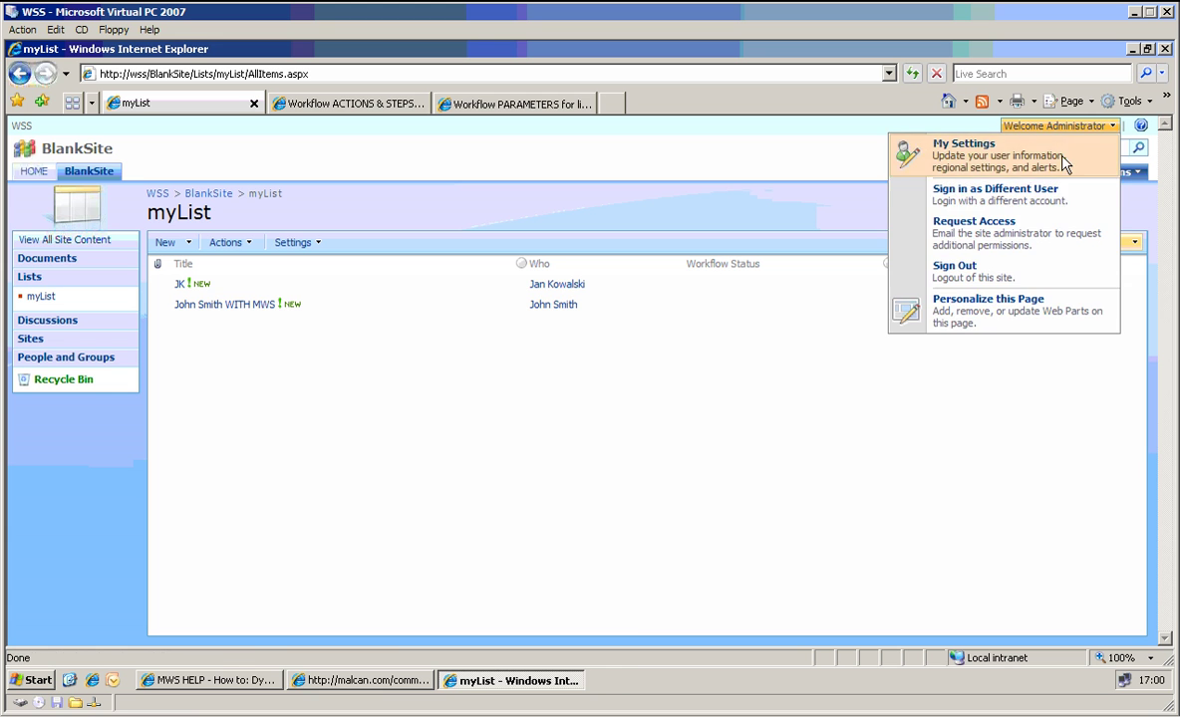
{"action": "left_click", "coordinate": [1047, 206]}
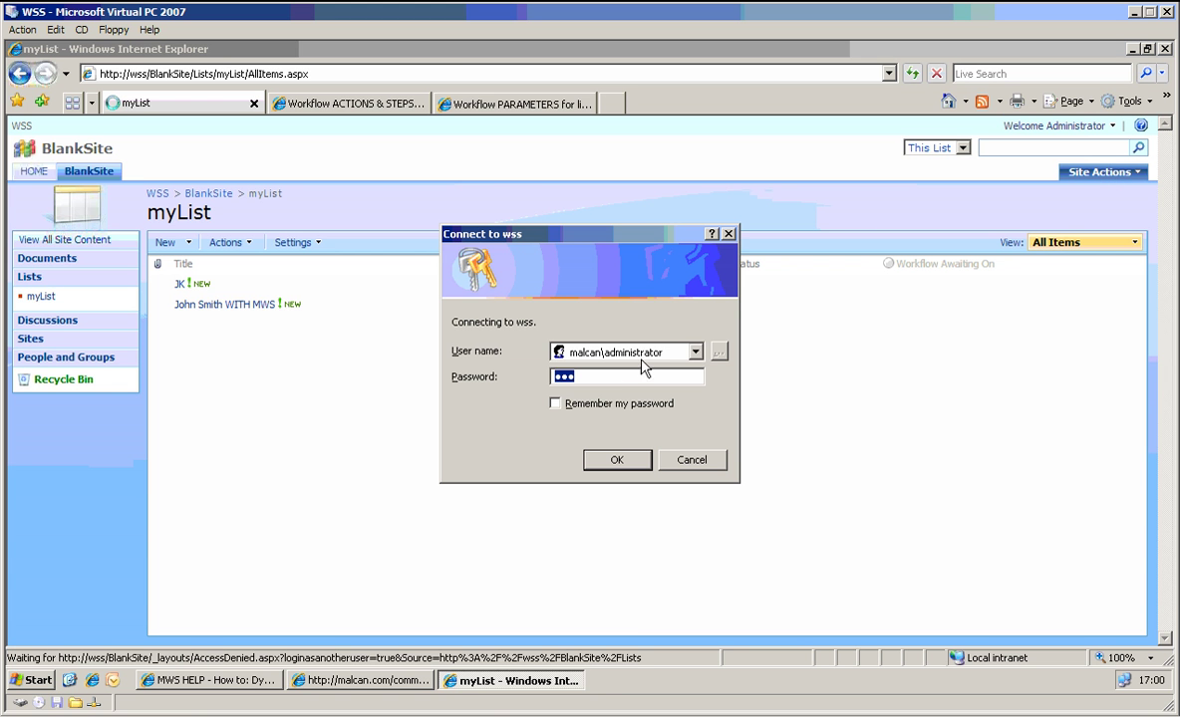
{"action": "double_click", "coordinate": [609, 354]}
{"action": "type", "text": "malcan\\jan.kow"}
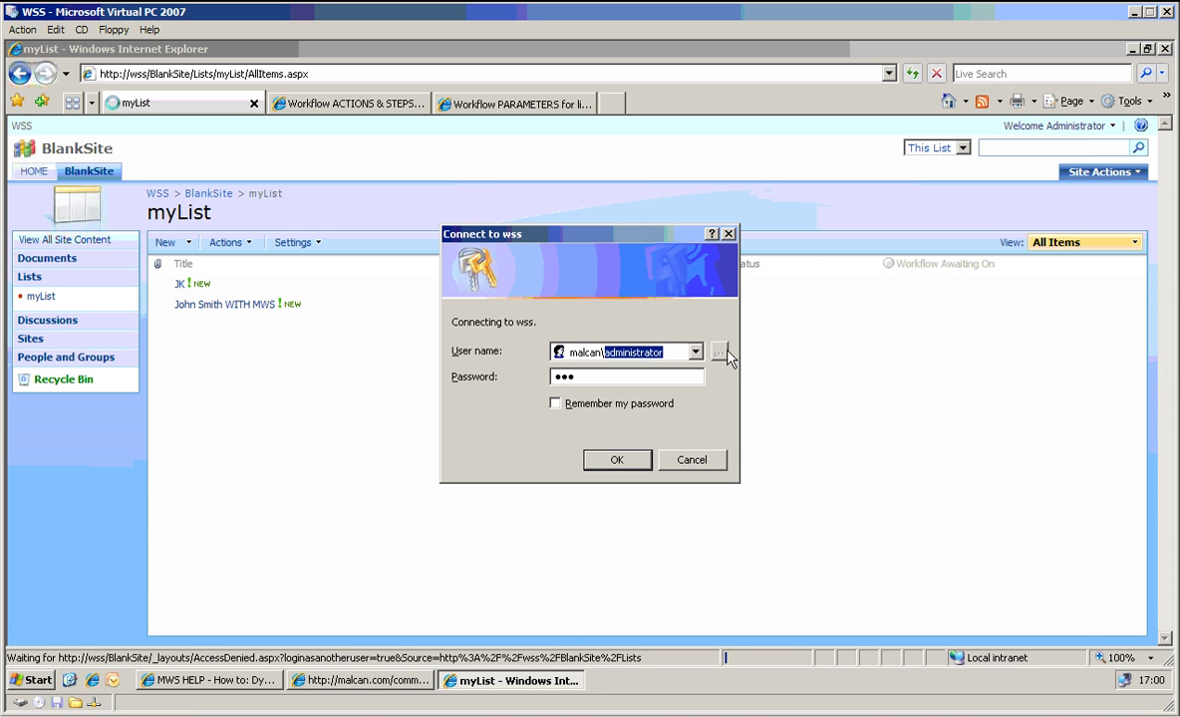
{"action": "type", "text": "alski"}
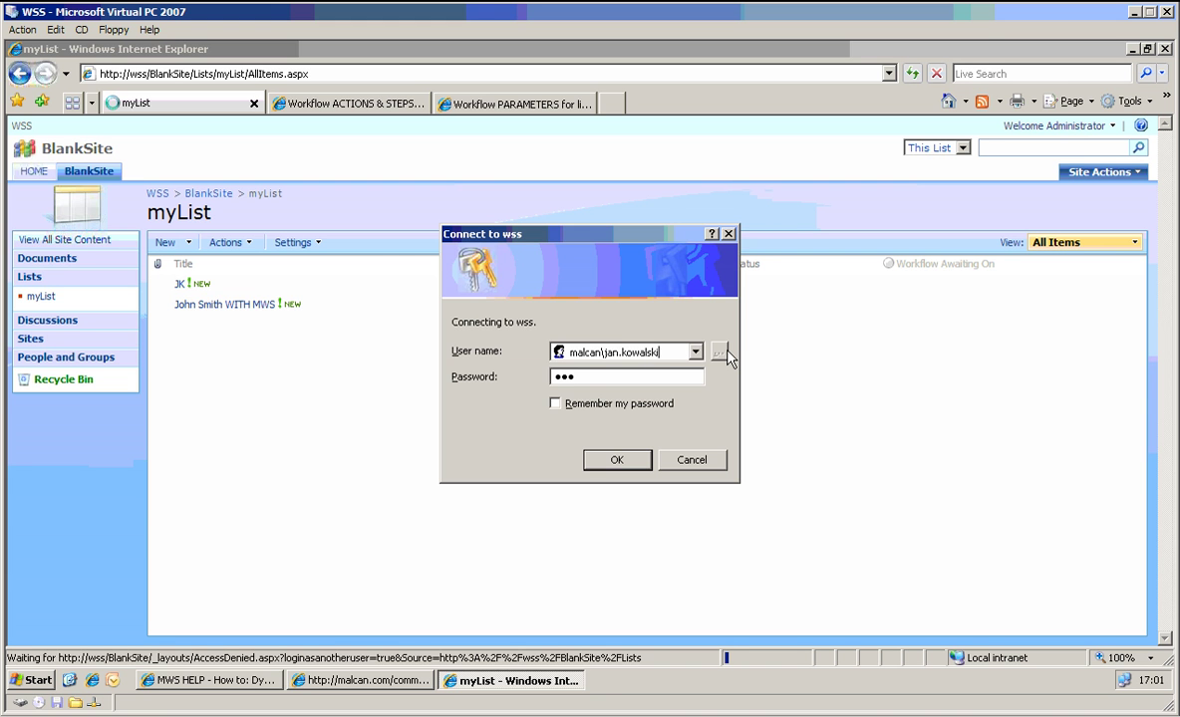
{"action": "key", "text": "Tab"}
{"action": "key", "text": "Return"}
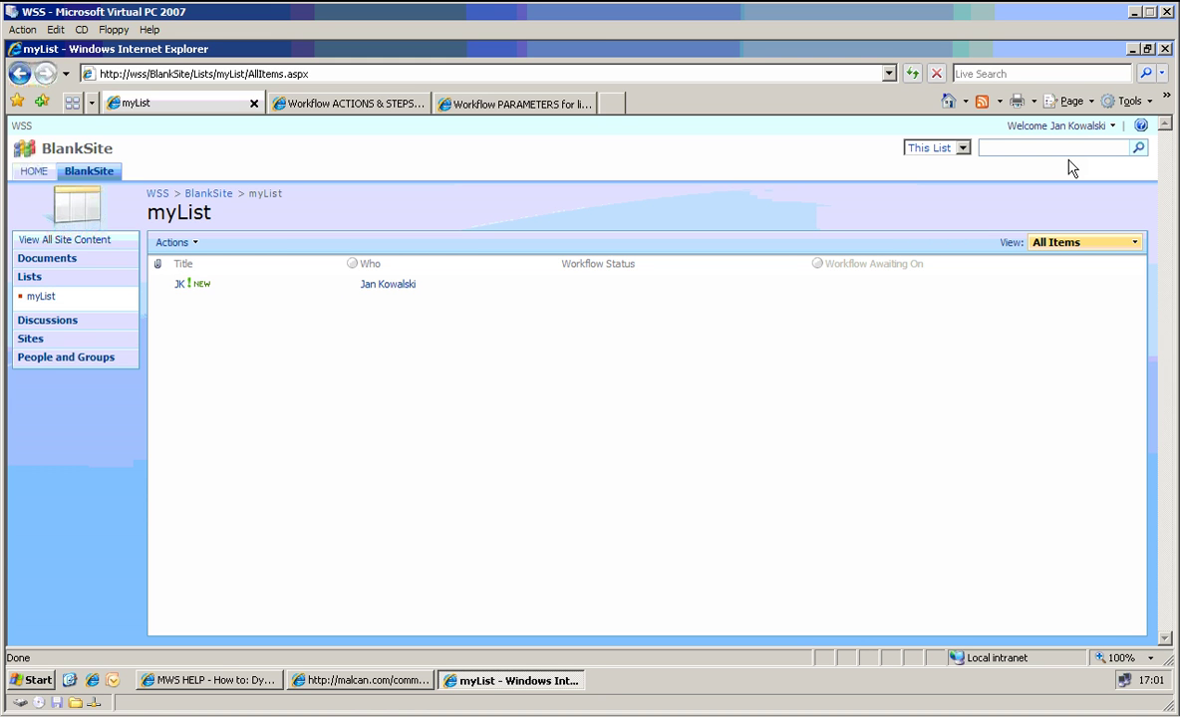
- Bring up the Sign in as Different User prompt again and cancel it
{"action": "left_click", "coordinate": [1084, 126]}
{"action": "left_click", "coordinate": [1044, 204]}
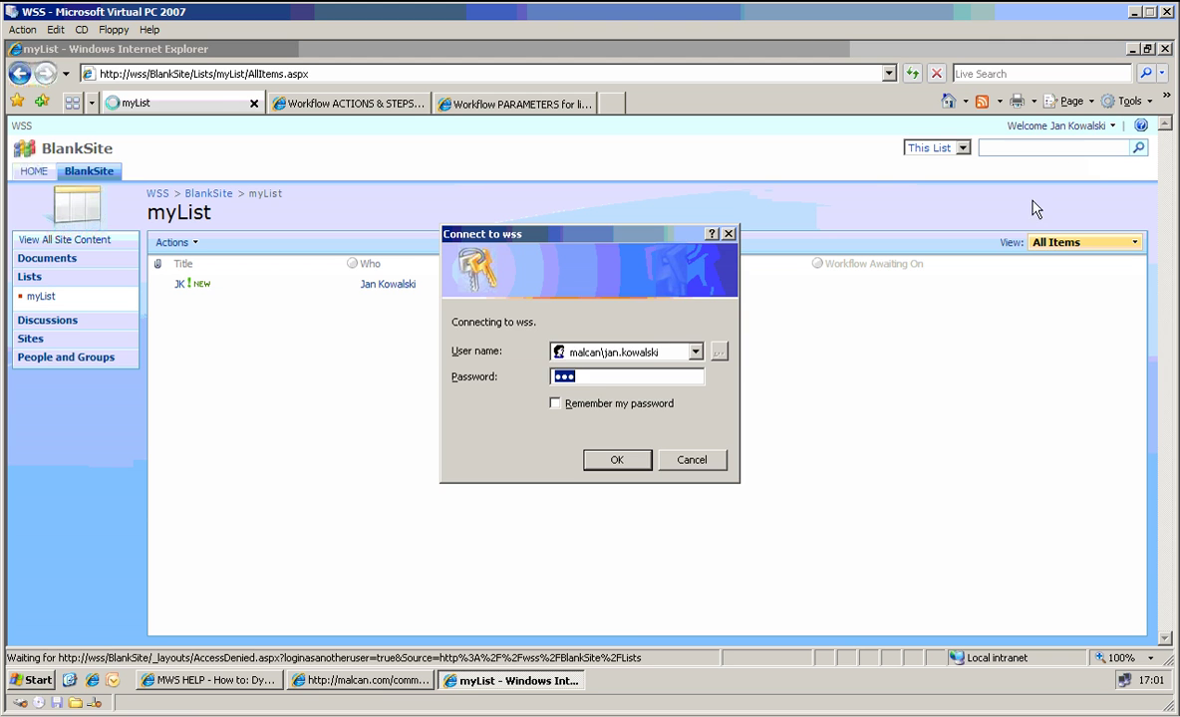
{"action": "double_click", "coordinate": [610, 353]}
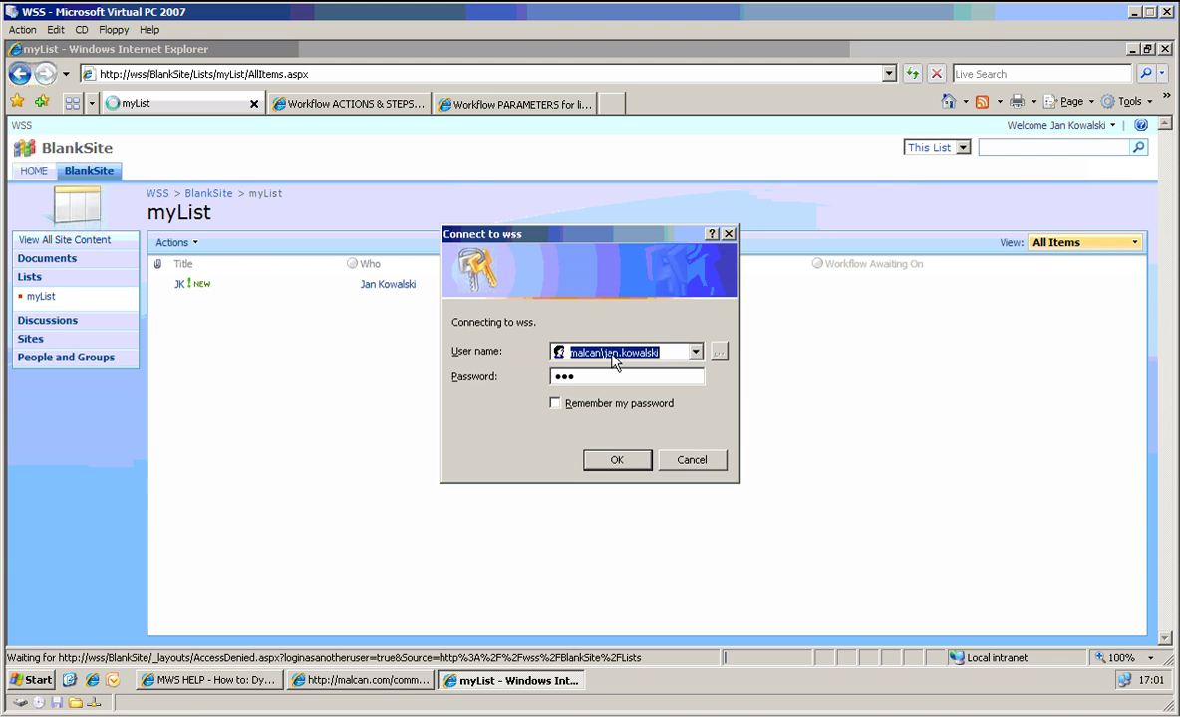
{"action": "left_click", "coordinate": [691, 459]}
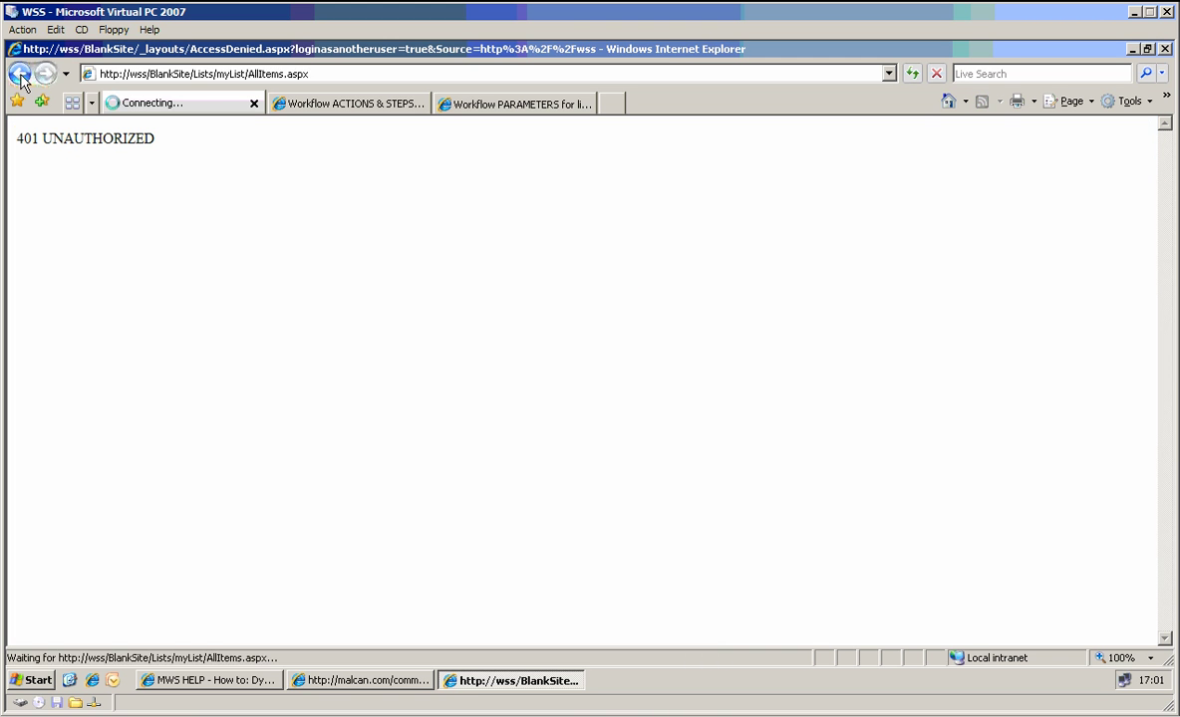
- Check the JK item's menu, sign in as user.hr, then switch to the Workflow ACTIONS & STEPS tab
{"action": "left_click", "coordinate": [335, 285]}
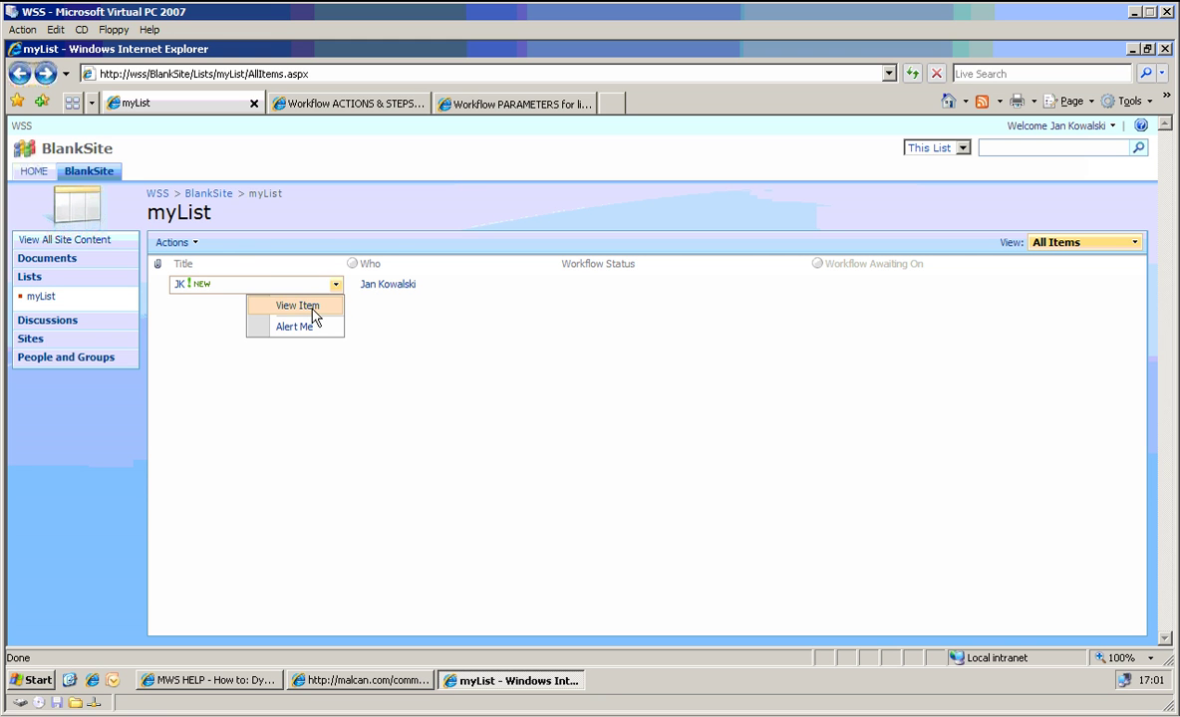
{"action": "left_click", "coordinate": [208, 328]}
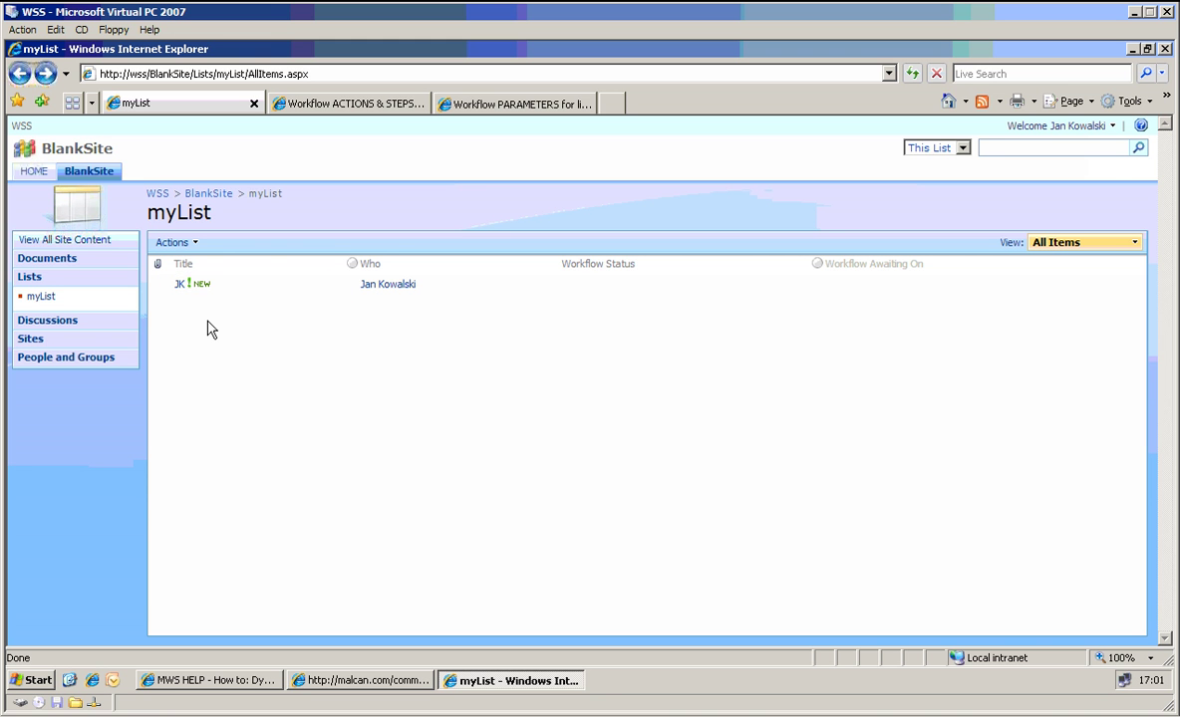
{"action": "left_click", "coordinate": [1109, 126]}
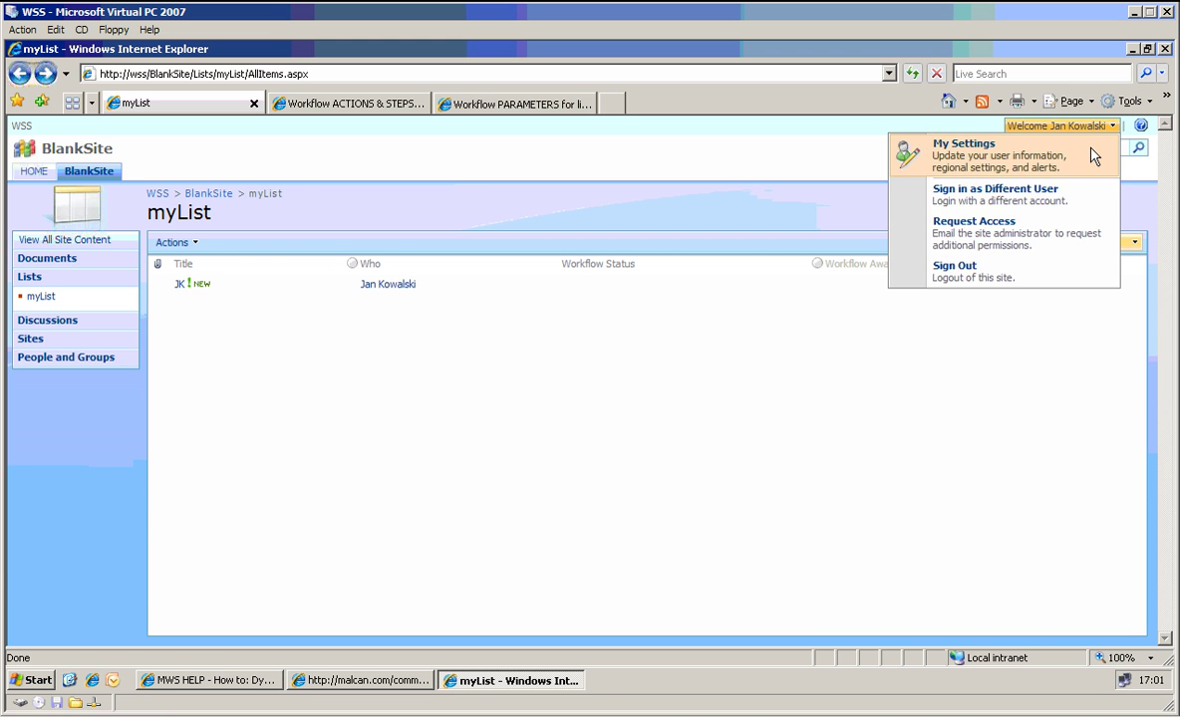
{"action": "left_click", "coordinate": [1066, 199]}
{"action": "double_click", "coordinate": [611, 349]}
{"action": "left_click_drag", "start_coordinate": [605, 350], "coordinate": [669, 356]}
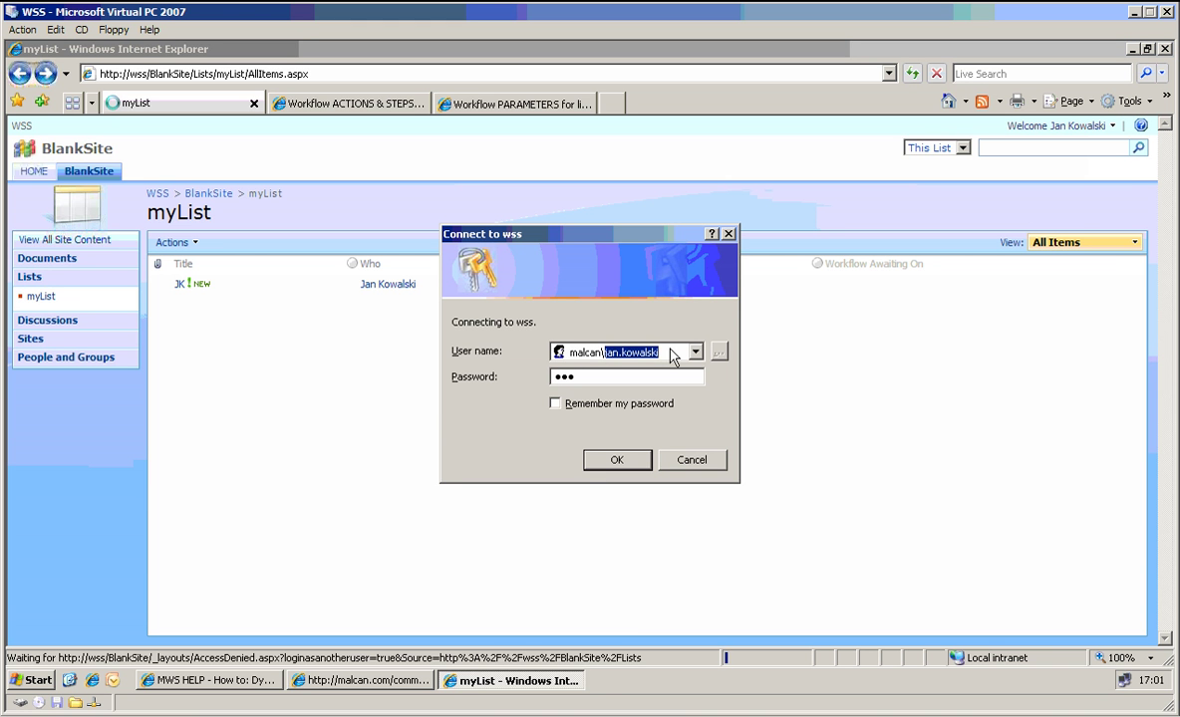
{"action": "type", "text": "user.hr"}
{"action": "key", "text": "Tab"}
{"action": "key", "text": "Return"}
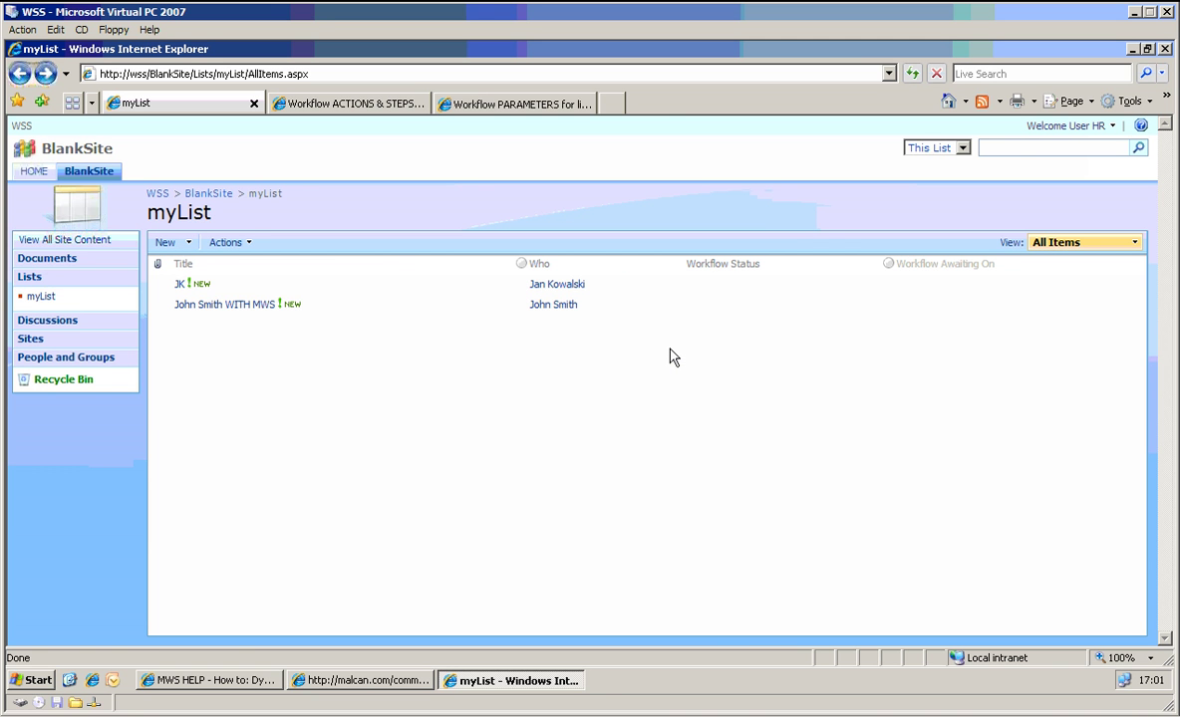
{"action": "mouse_move", "coordinate": [472, 286]}
{"action": "left_click", "coordinate": [398, 104]}
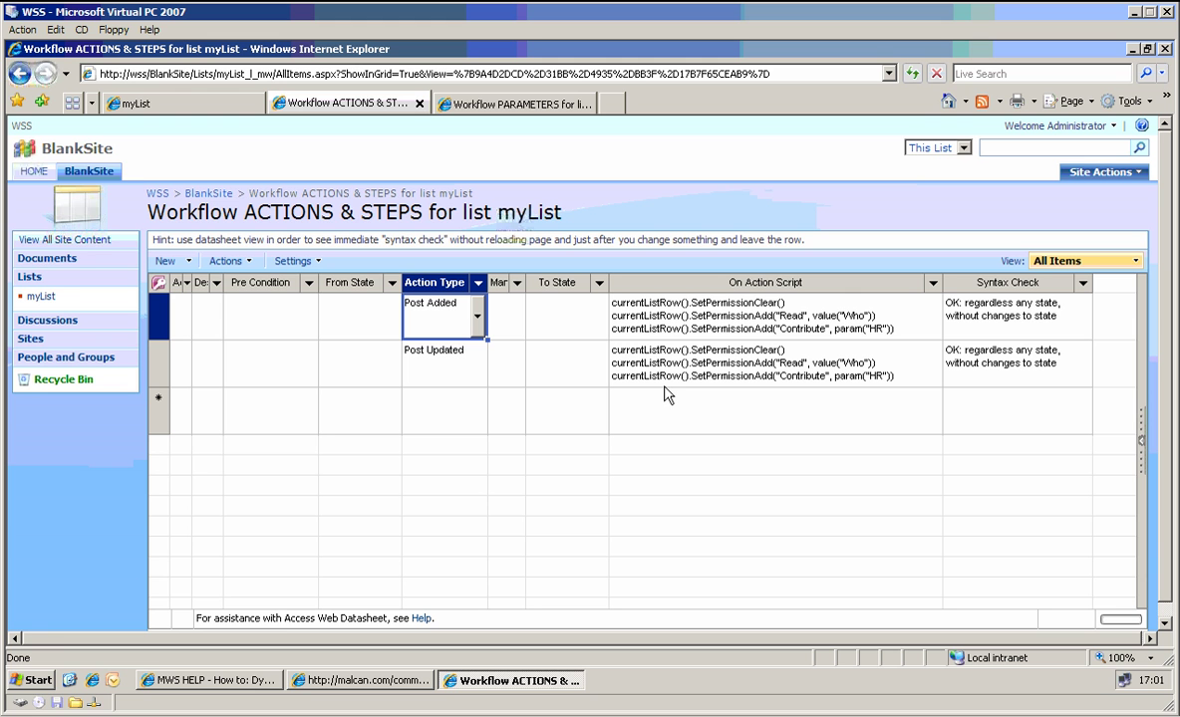
- Minimize the SharePoint Internet Explorer window to reveal the MWS HELP permissions article
{"action": "left_click", "coordinate": [1132, 49]}
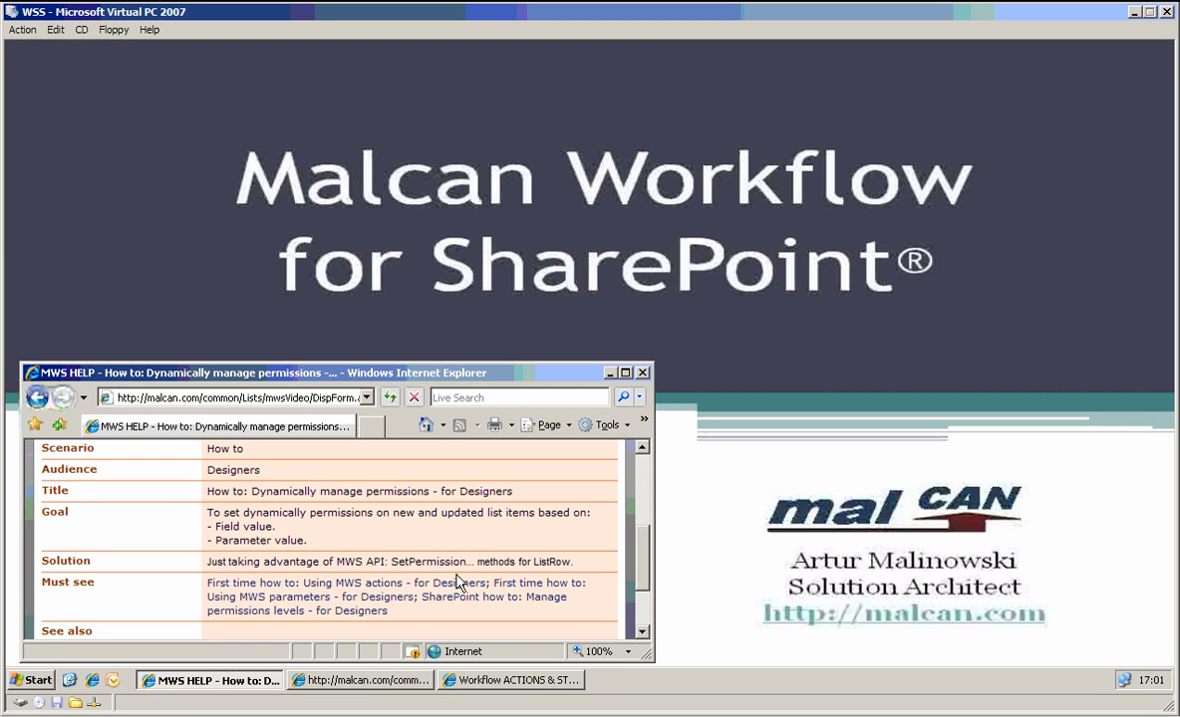